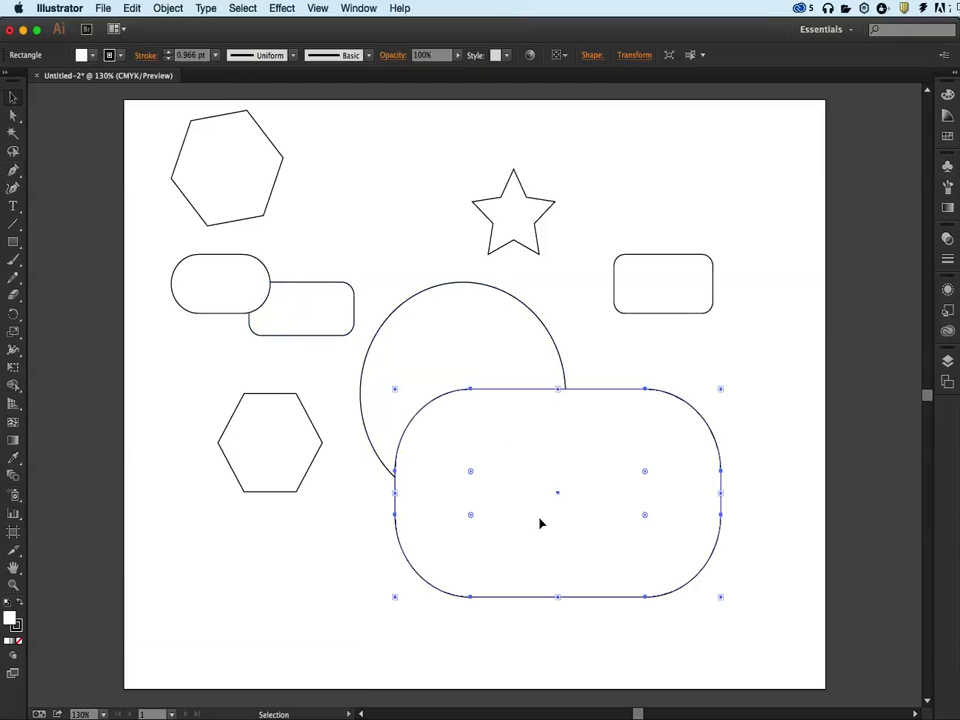
Reduce the corner radius of the large rounded rectangle by dragging its corner widget outward.
left_click_drag(645, 515, 669, 540)
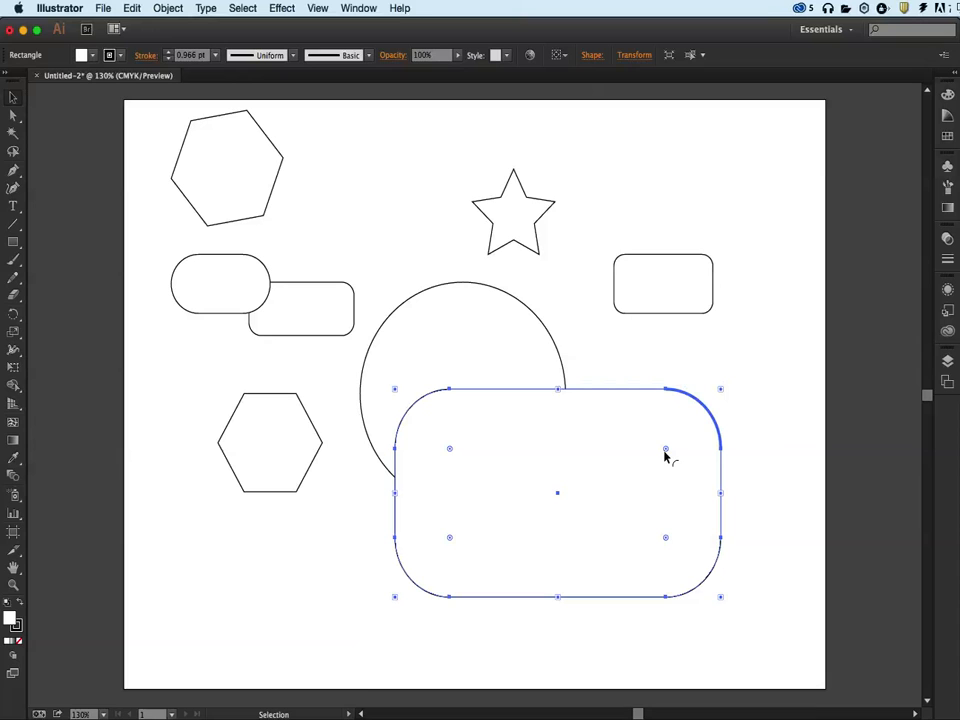
With Direct Selection, reshape the star by pulling its lower-right point outward and its bottom inner point upward.
left_click(18, 118)
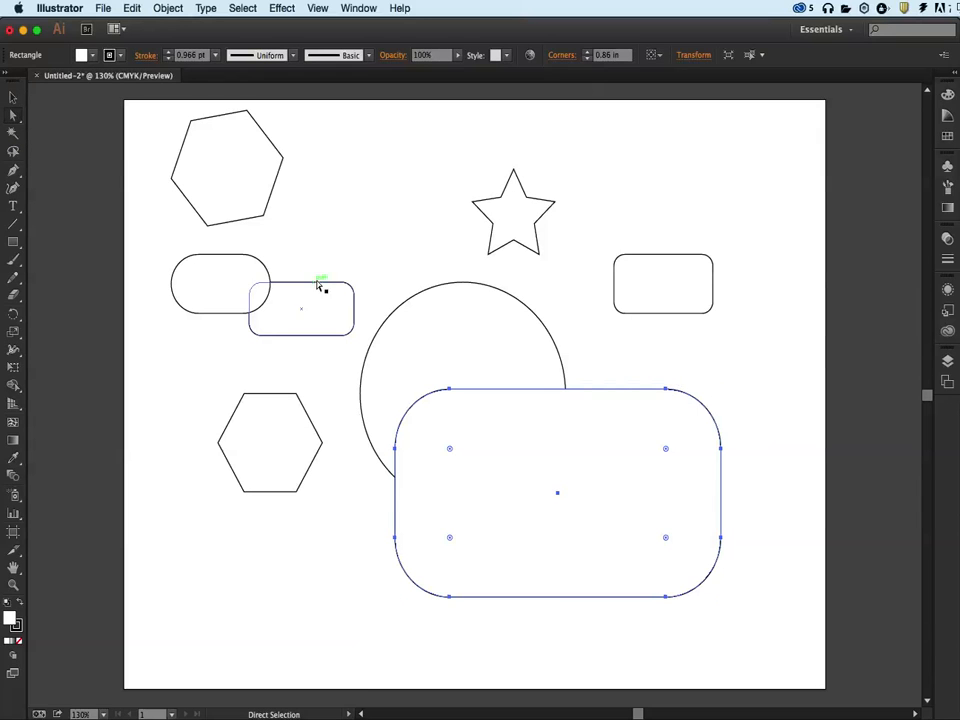
left_click(390, 253)
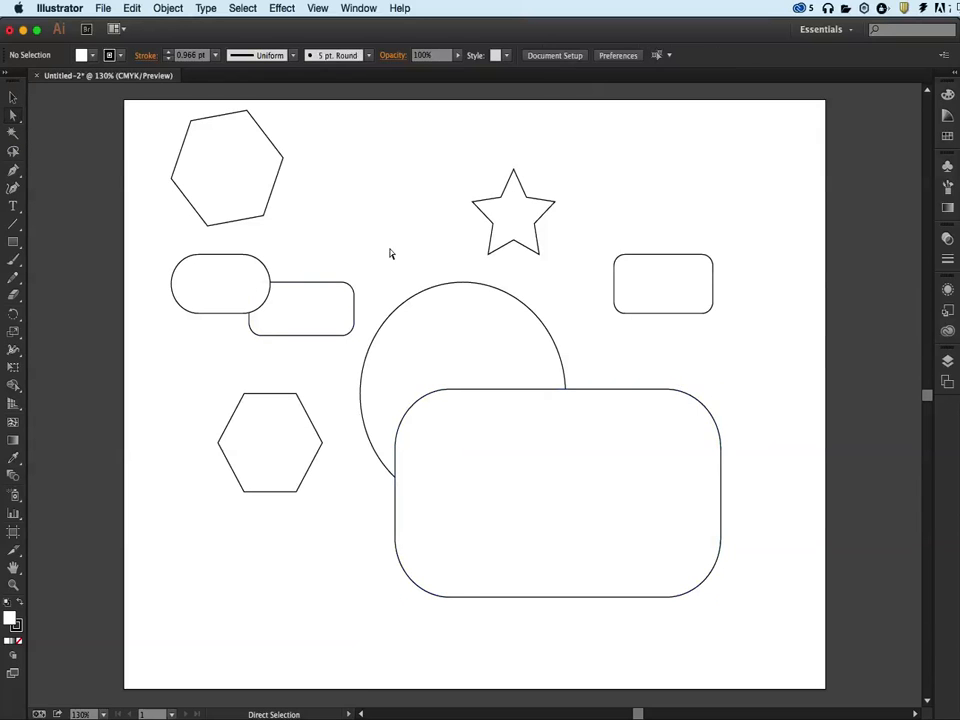
left_click(512, 251)
left_click(535, 316, "shift")
left_click(535, 316, "shift")
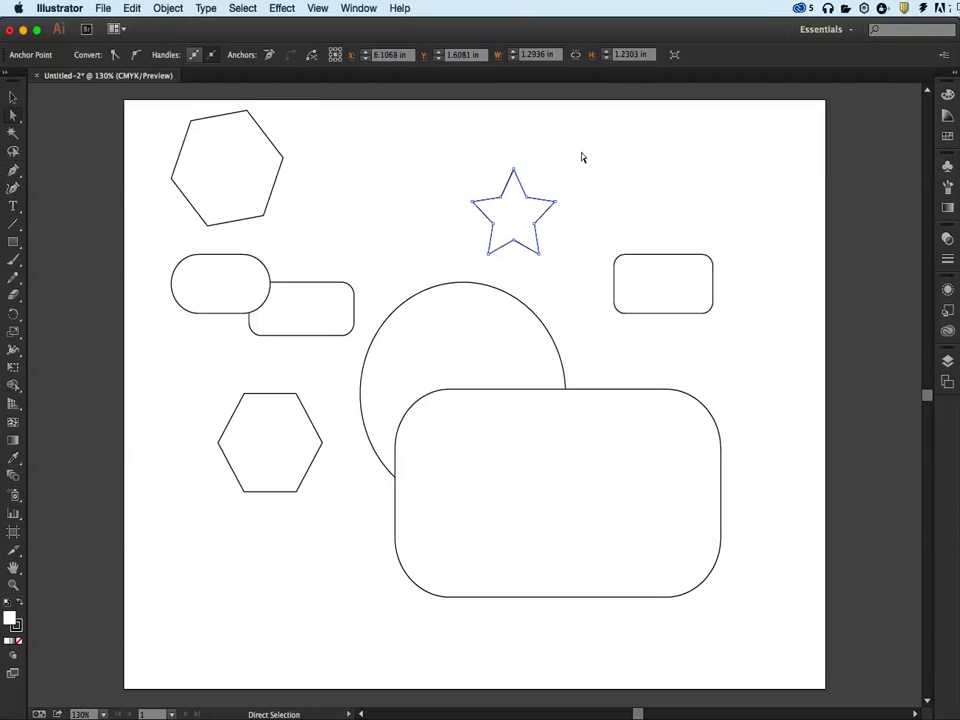
left_click_drag(540, 255, 571, 282)
left_click_drag(537, 230, 570, 230)
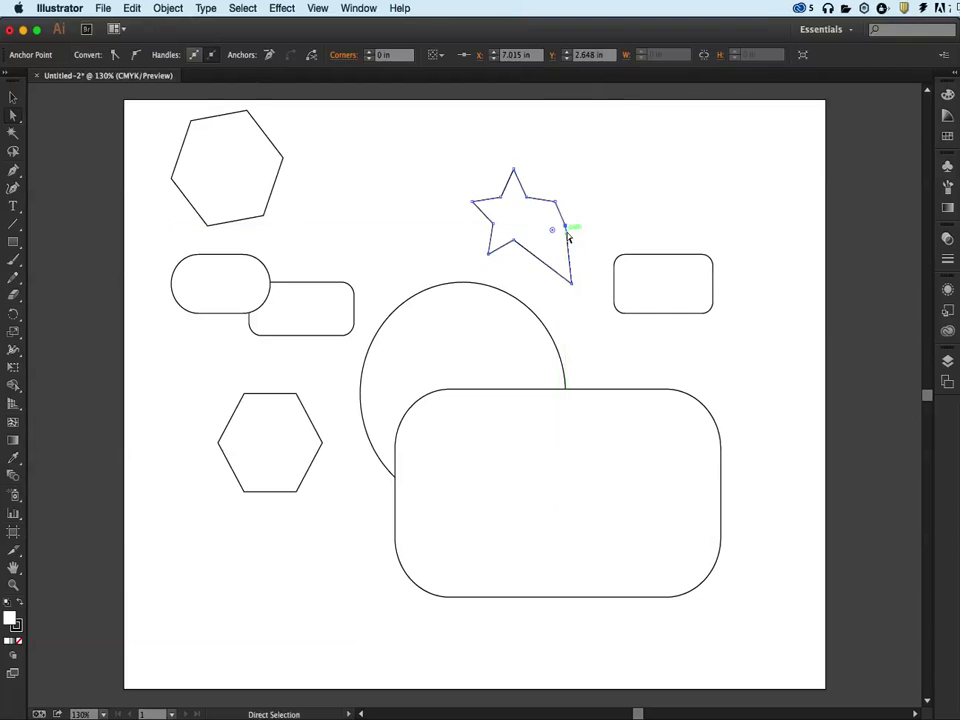
left_click_drag(515, 243, 516, 212)
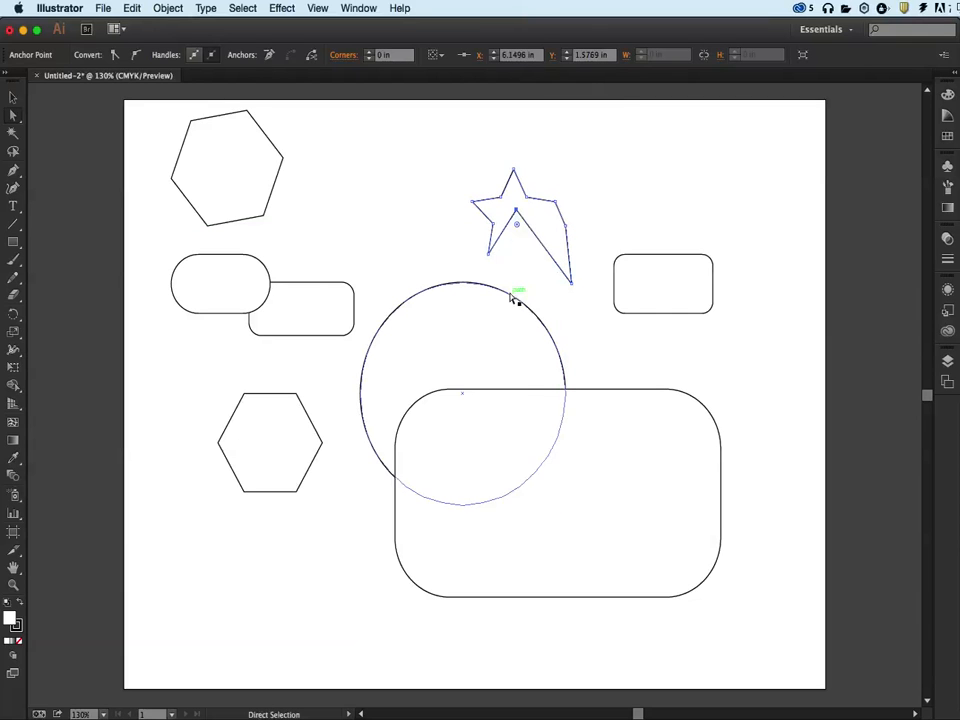
Pull the circle's top anchor down to flatten it, then delete the circle.
left_click(445, 286)
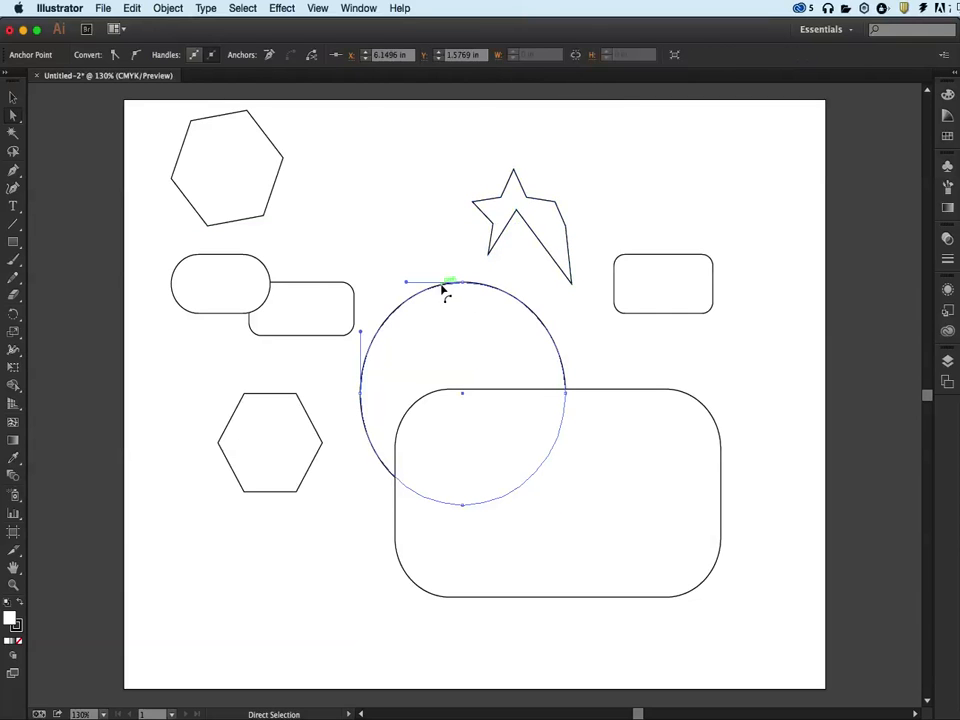
left_click_drag(462, 286, 462, 340)
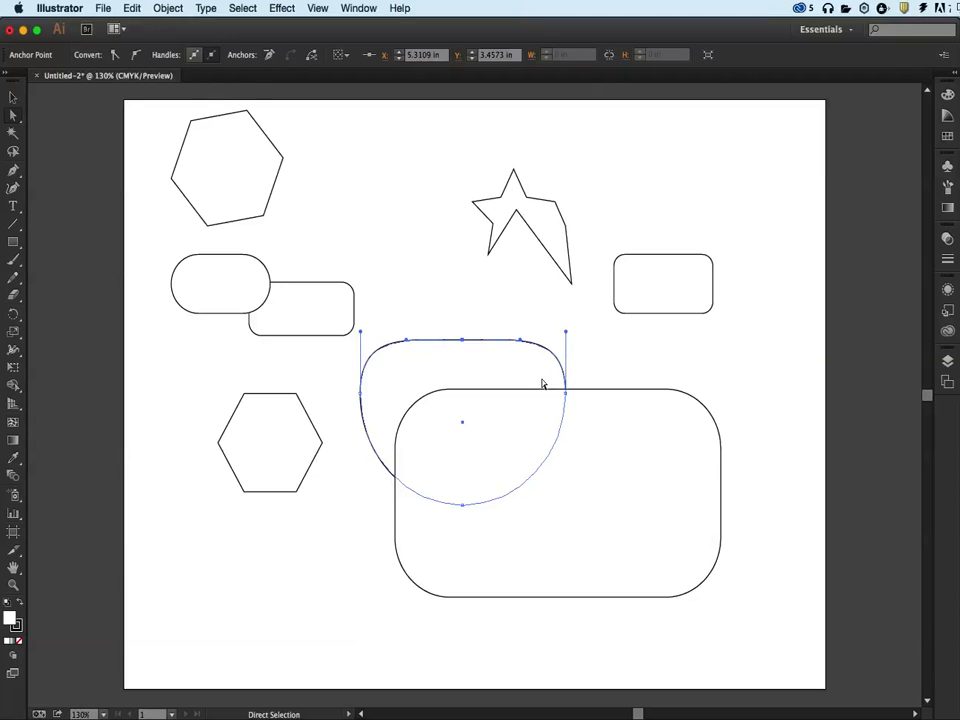
key("Delete")
key("Delete")
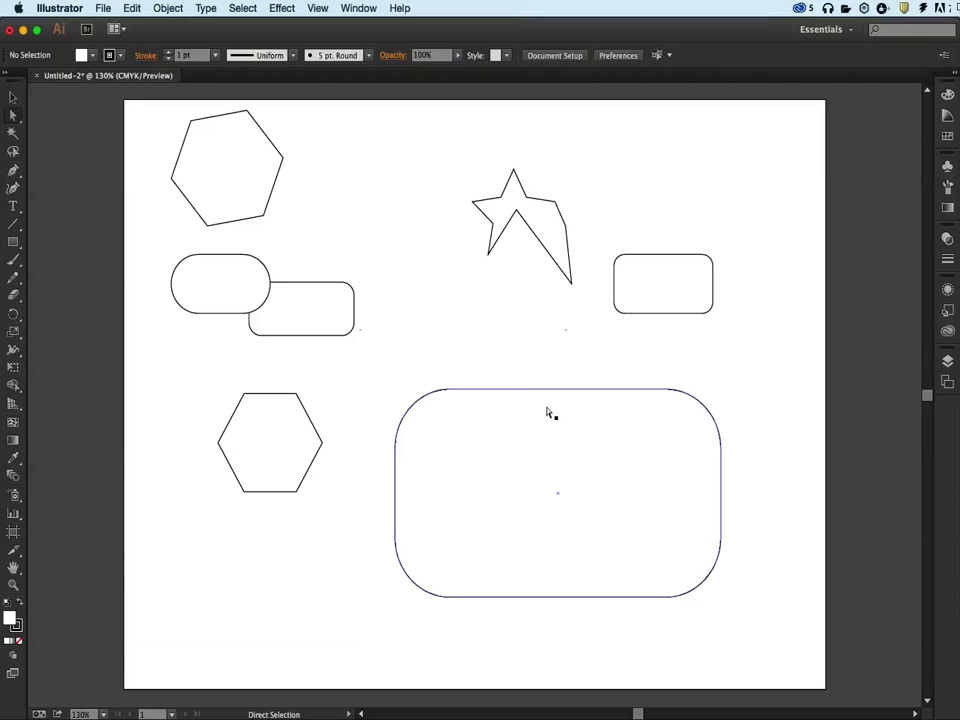
Enlarge the rounded rectangle's top-right and bottom-left corner radii individually.
left_click(554, 399)
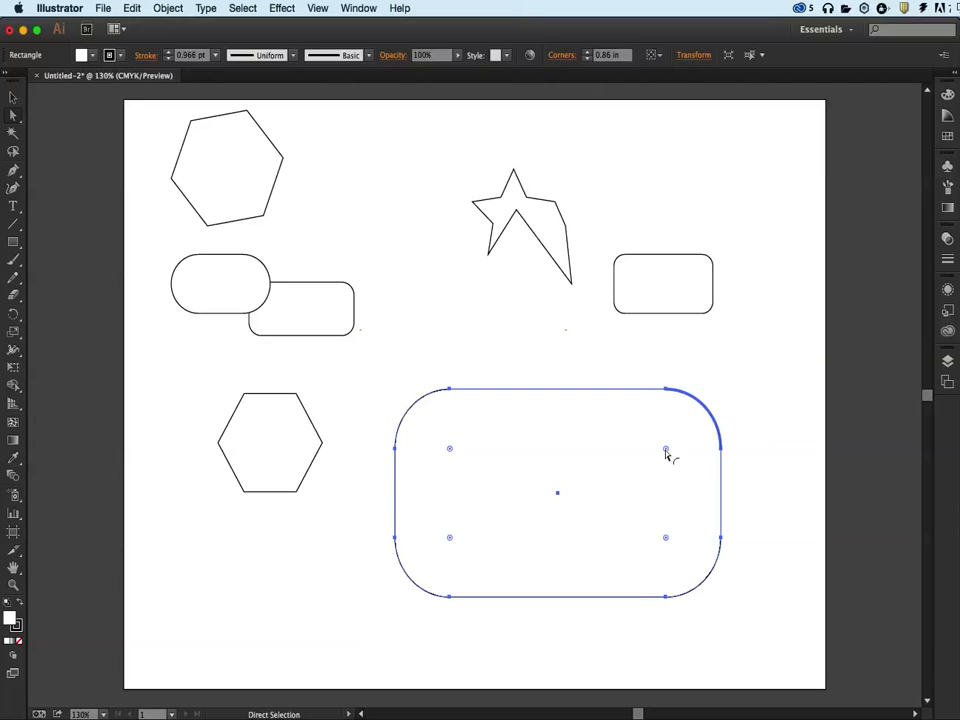
left_click(761, 388)
left_click_drag(620, 378, 759, 496)
left_click_drag(667, 449, 591, 537)
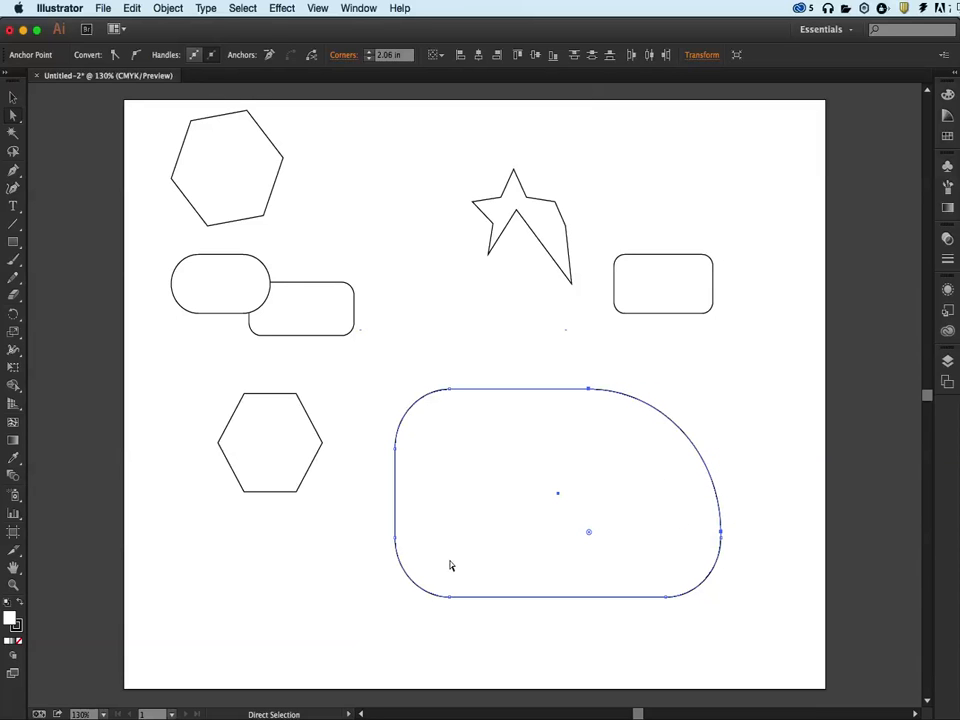
left_click(408, 579)
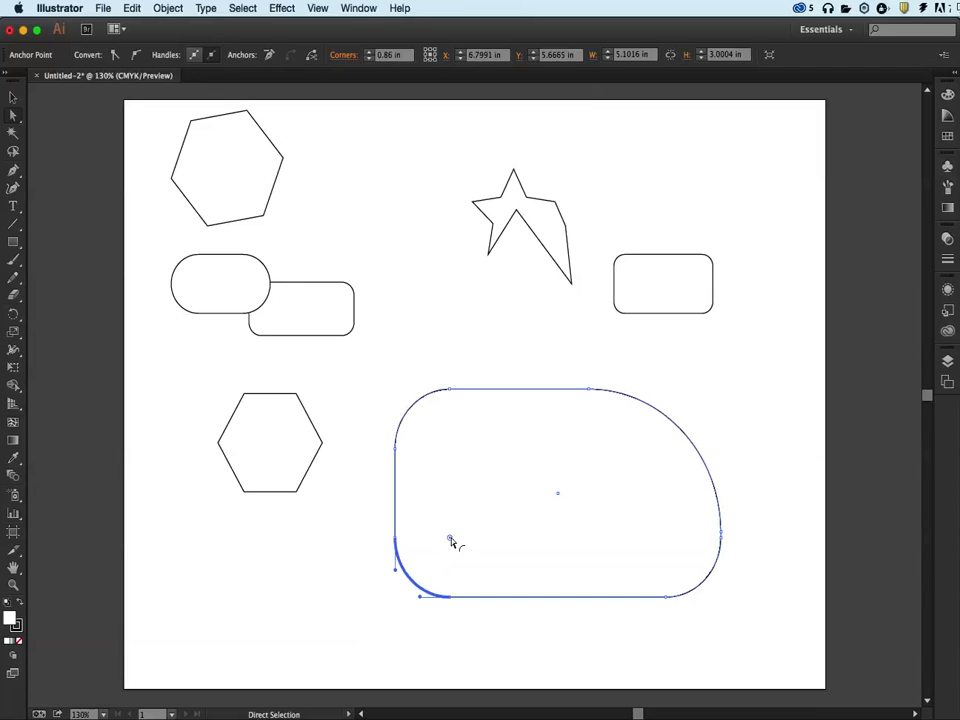
left_click_drag(450, 538, 572, 473)
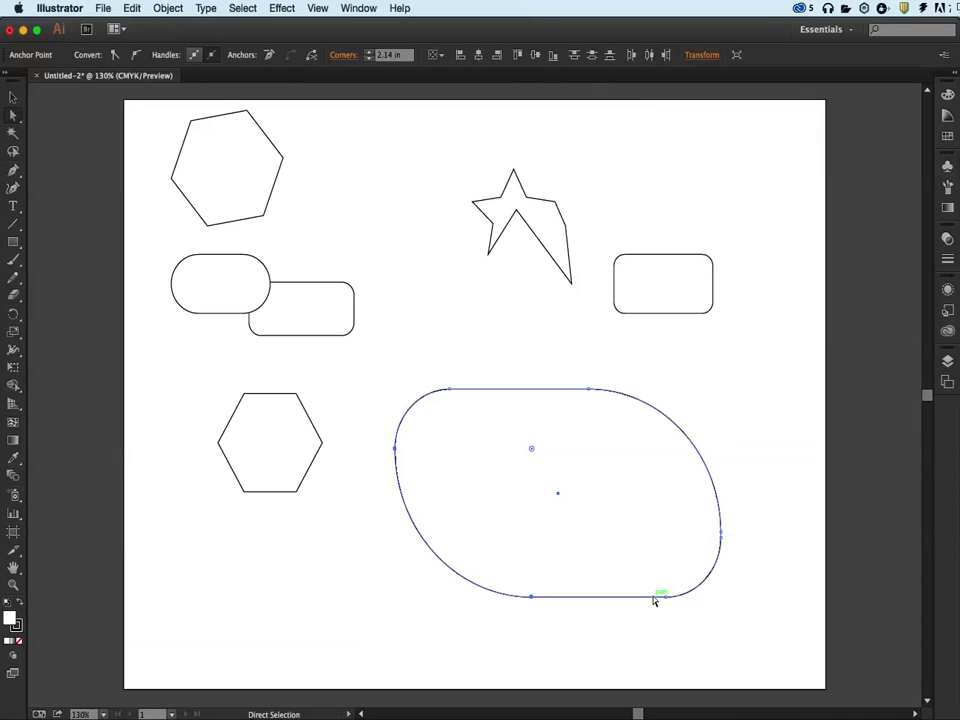
Widen the reshaped rounded rectangle slightly with the Selection tool.
left_click(13, 97)
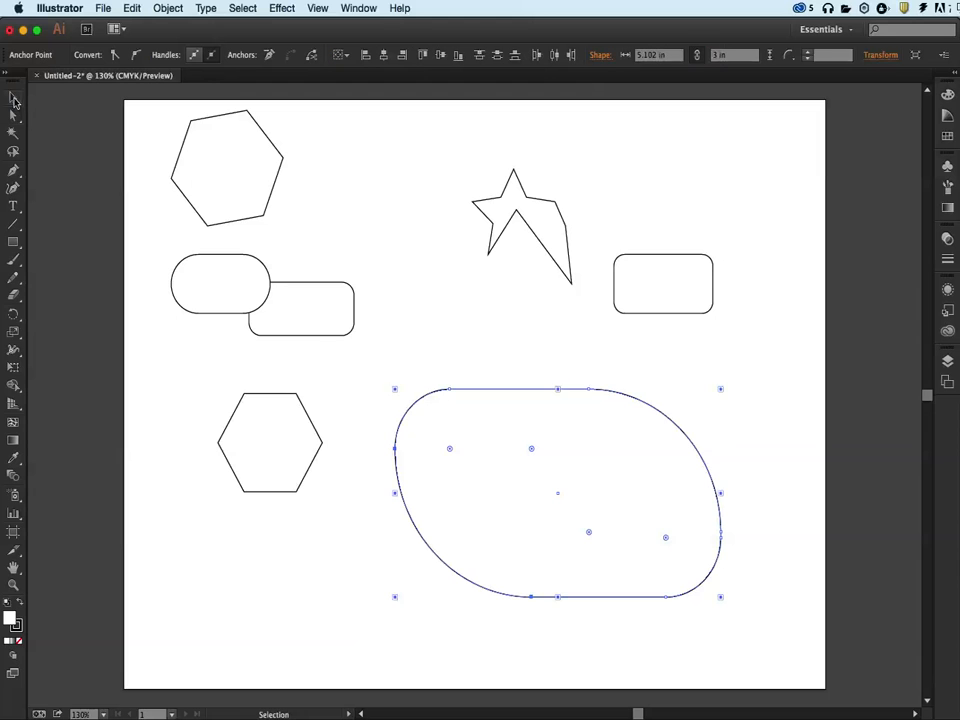
mouse_move(723, 600)
left_mouse_down()
mouse_move(740, 580)
mouse_move(626, 485)
mouse_move(722, 611)
mouse_move(731, 572)
mouse_move(728, 596)
left_mouse_up()
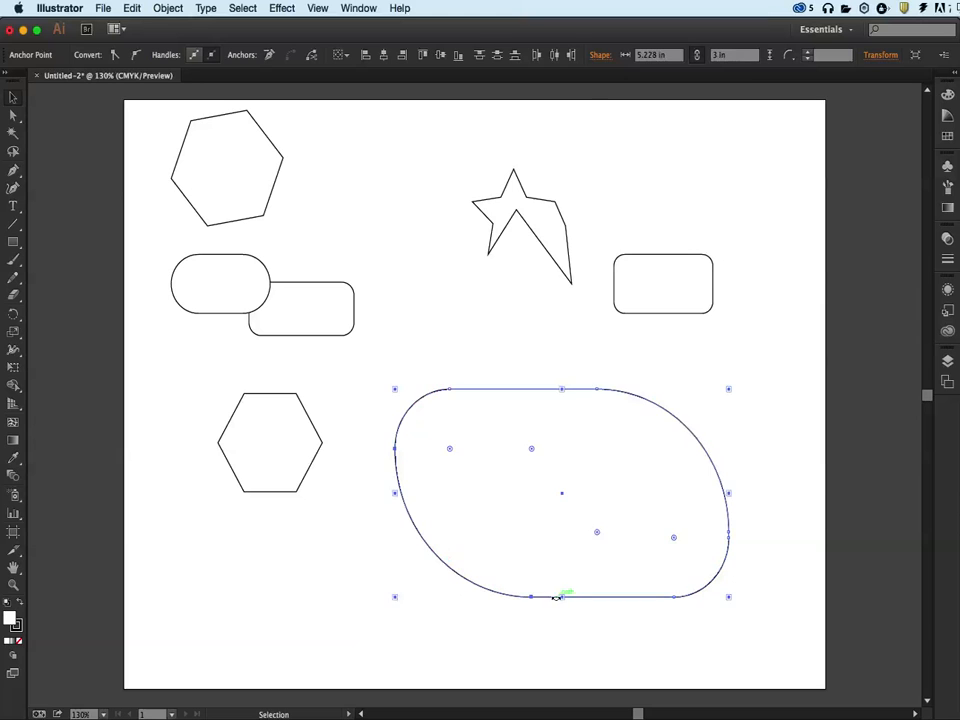
mouse_move(561, 598)
left_mouse_down()
mouse_move(557, 546)
mouse_move(561, 619)
mouse_move(522, 586)
mouse_move(558, 590)
left_mouse_up()
Reshape the shape's left side by moving a left anchor down and dragging a top-left handle outward.
left_click(13, 115)
left_click_drag(396, 450, 397, 488)
left_click_drag(448, 392, 405, 367)
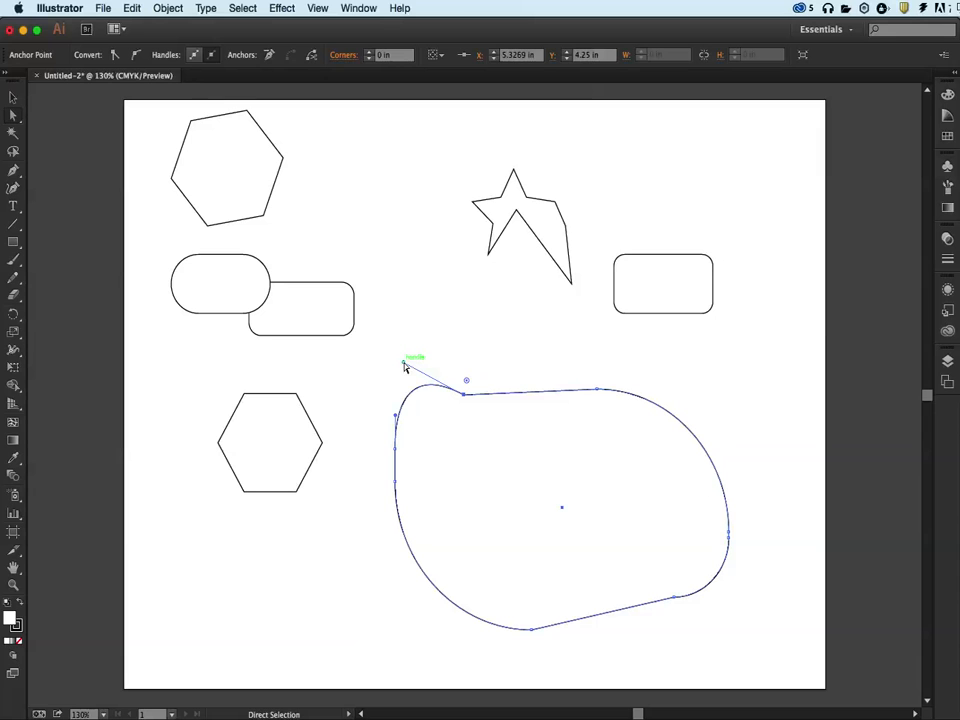
Select all artwork and delete it.
key("super+a")
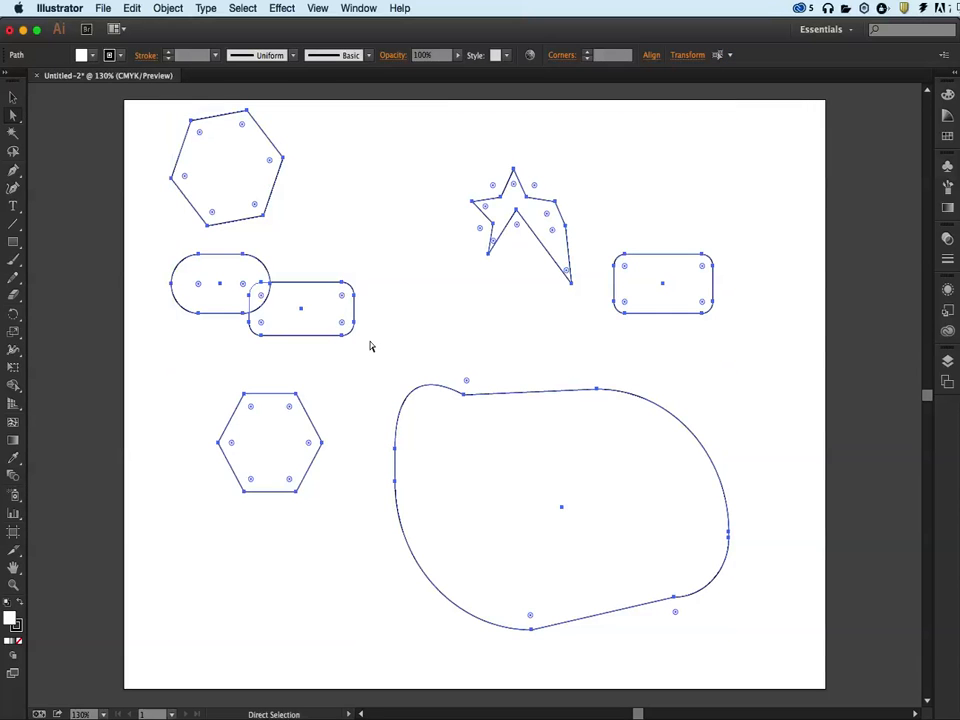
key("Delete")
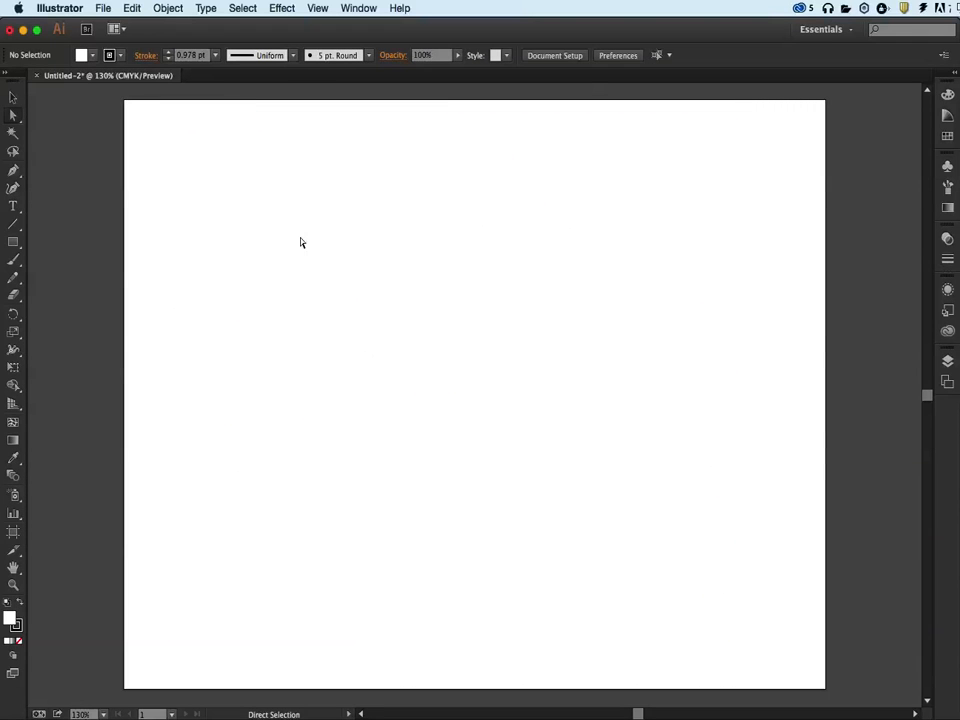
Draw two five-pointed stars side by side near the top of the artboard with the Star tool.
left_click(13, 242)
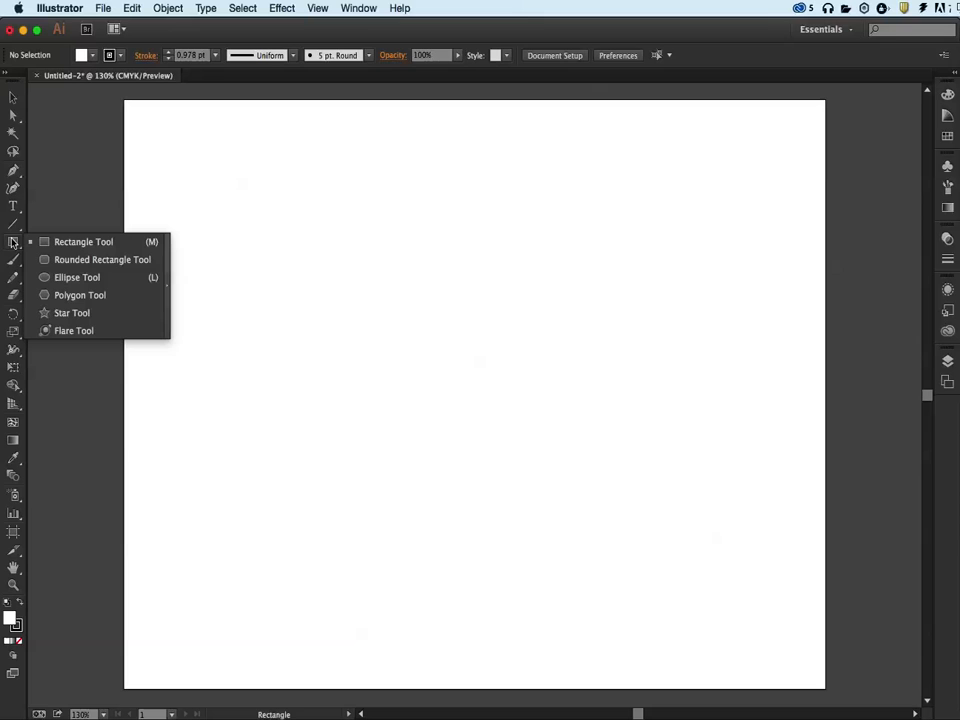
left_click(72, 313)
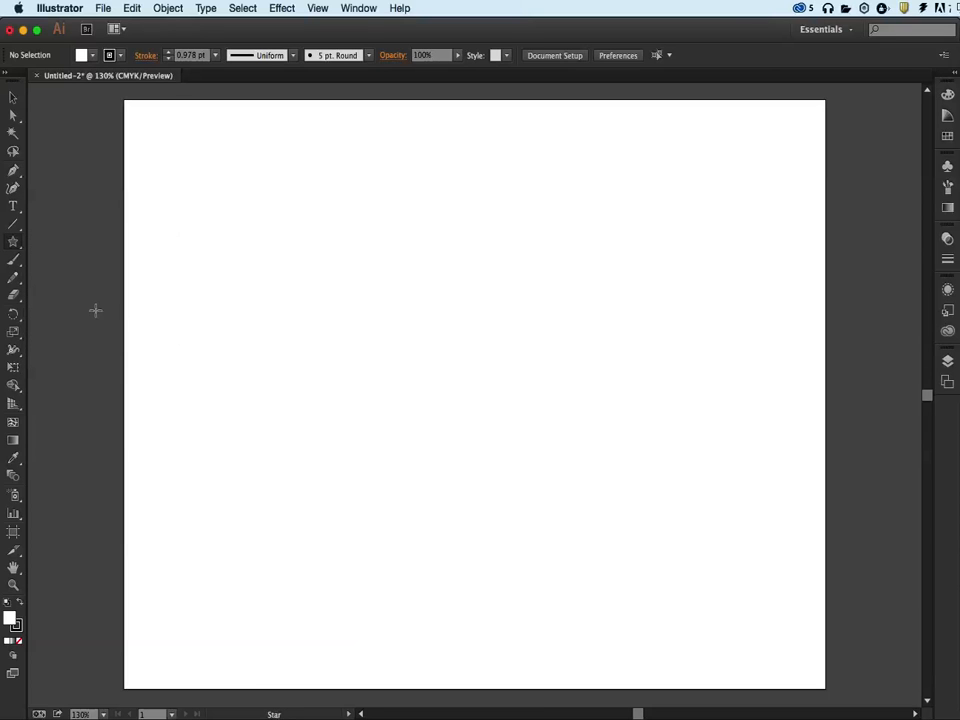
left_click_drag(395, 235, 437, 291)
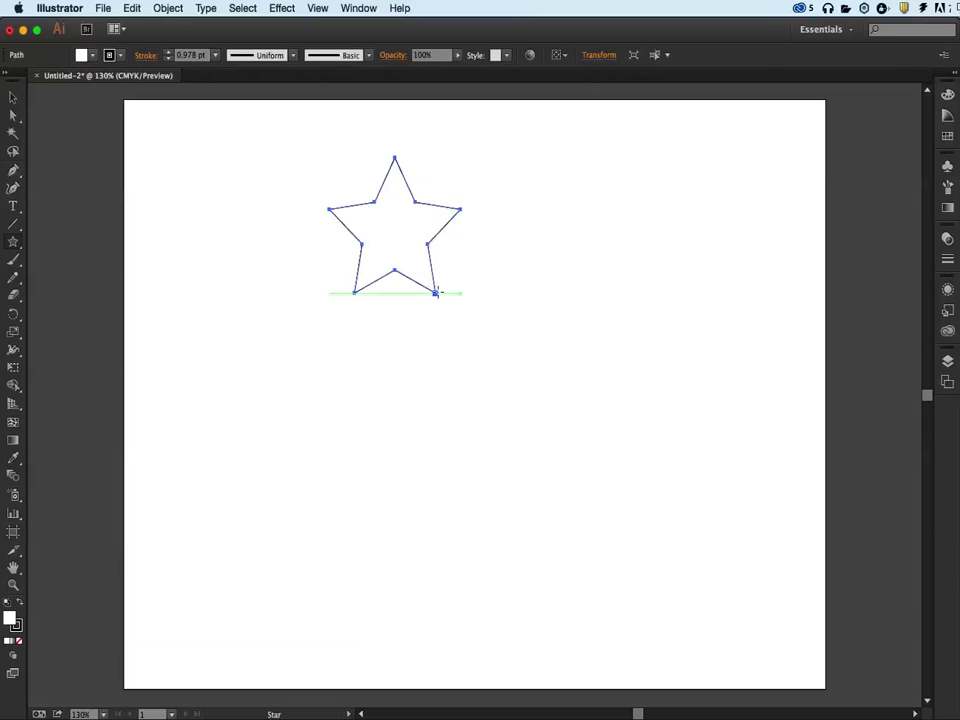
left_click_drag(502, 255, 546, 306)
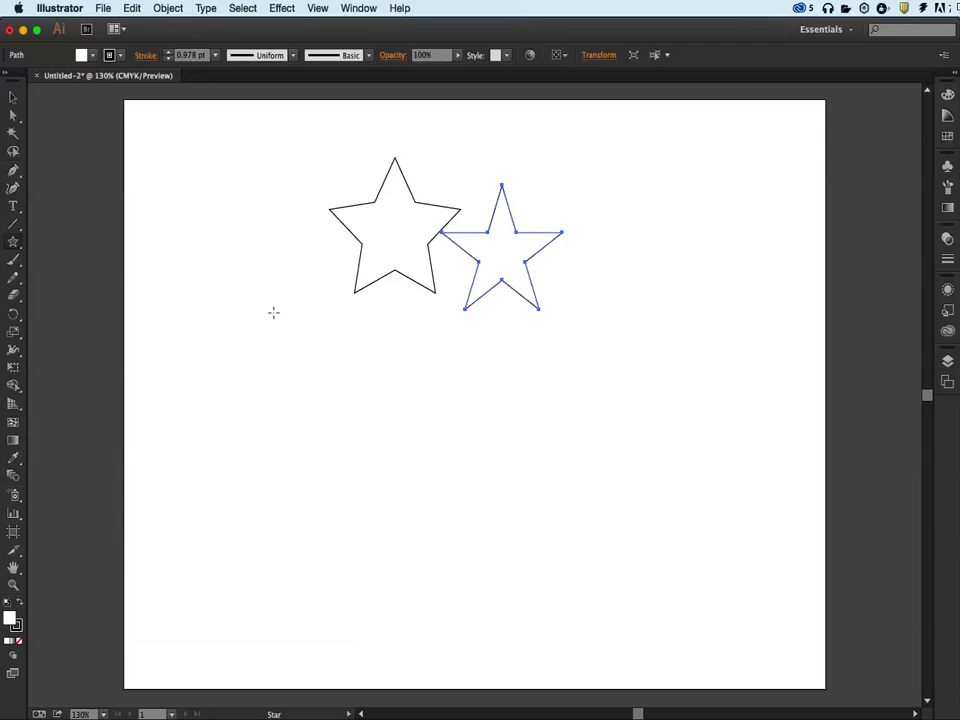
Create a star with many more points through the Star dialog.
left_click(257, 366)
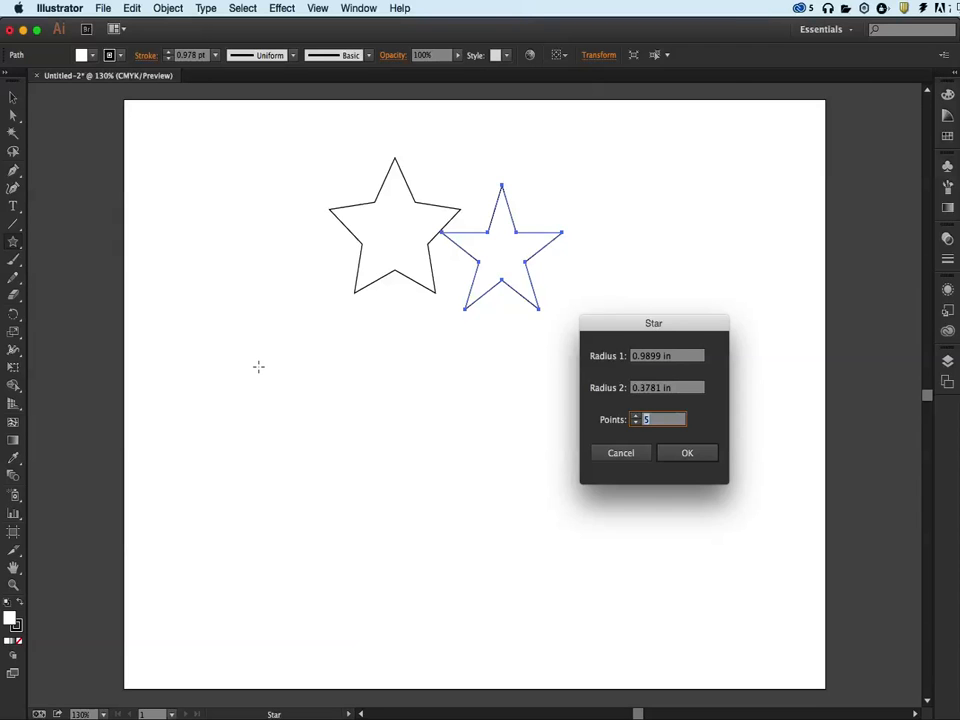
left_click(636, 418)
left_click(636, 418)
left_click(636, 418)
left_click(636, 418)
left_click(636, 418)
left_click(636, 418)
left_click(636, 418)
left_click(636, 418)
left_click(636, 418)
left_click(636, 418)
left_click(636, 418)
left_click(636, 418)
left_click(636, 418)
left_click(636, 418)
left_click(636, 418)
left_click(636, 418)
left_click(678, 453)
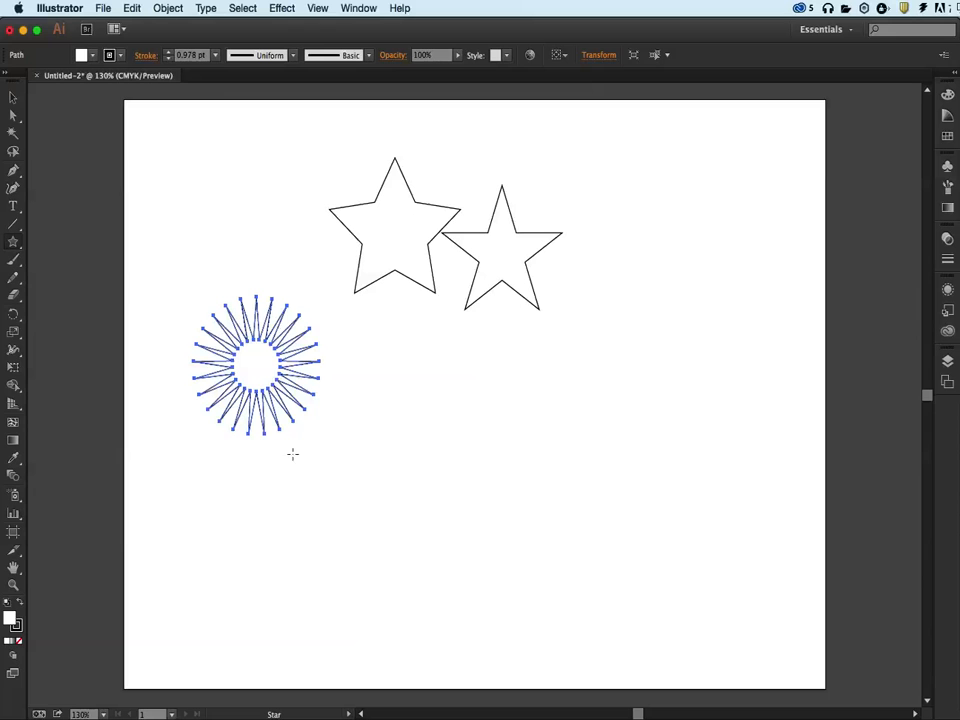
Enlarge the many-pointed star and move it to the lower right of the artboard.
key("v")
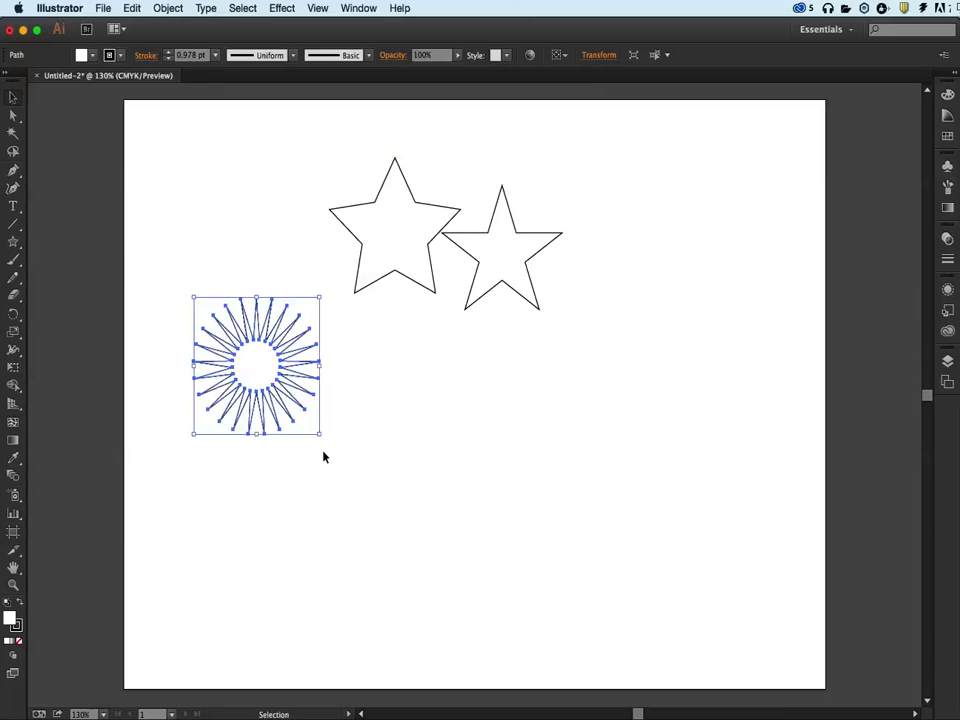
left_click_drag(320, 437, 469, 560)
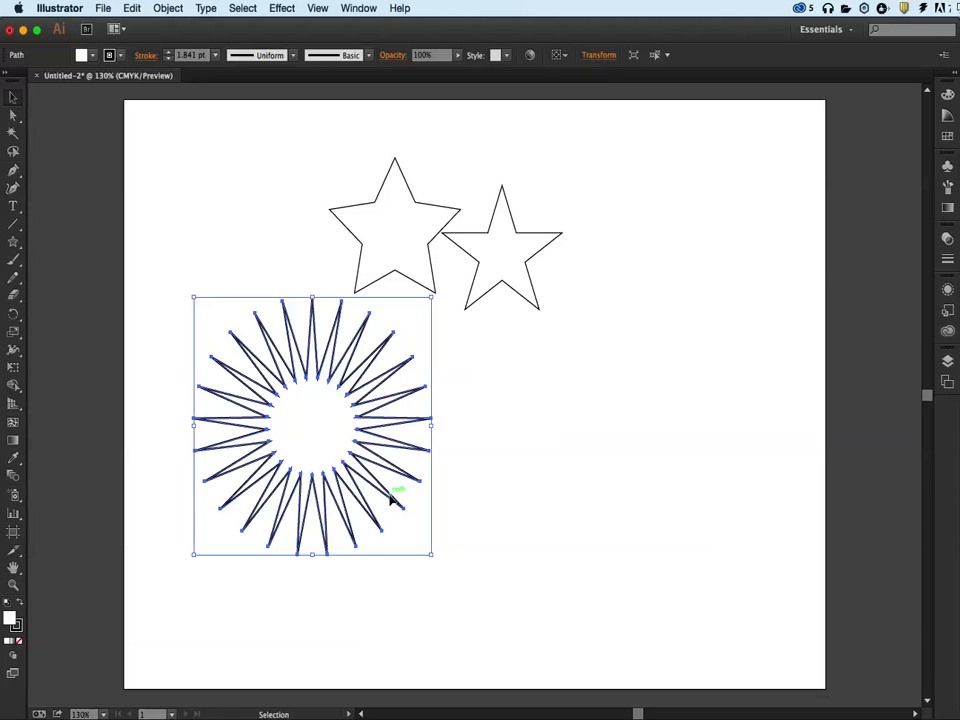
left_click_drag(378, 483, 672, 503)
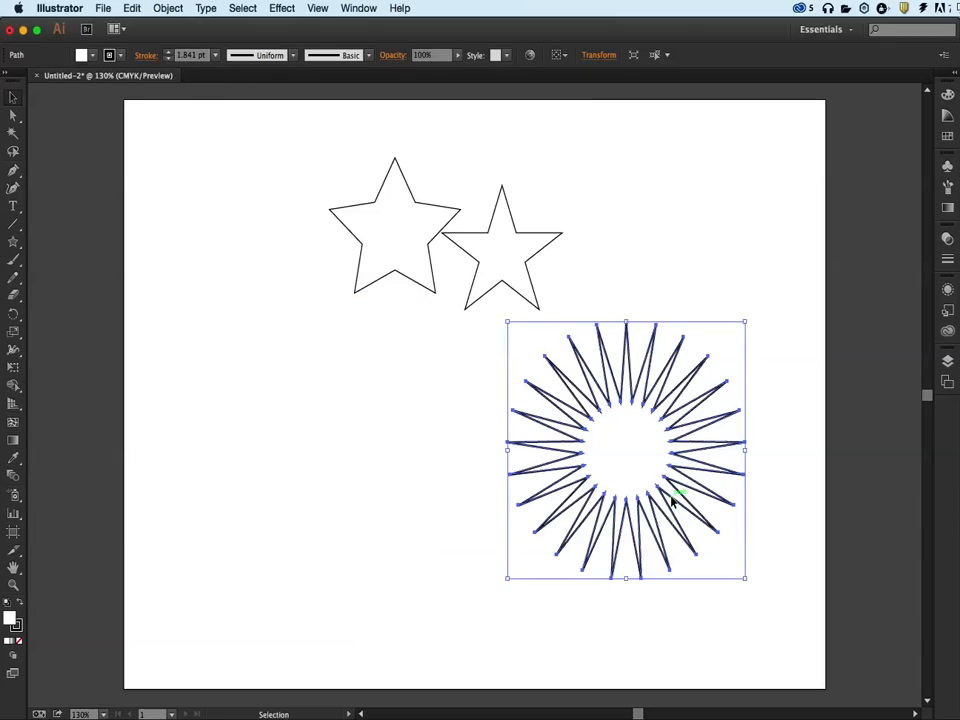
left_click(472, 429)
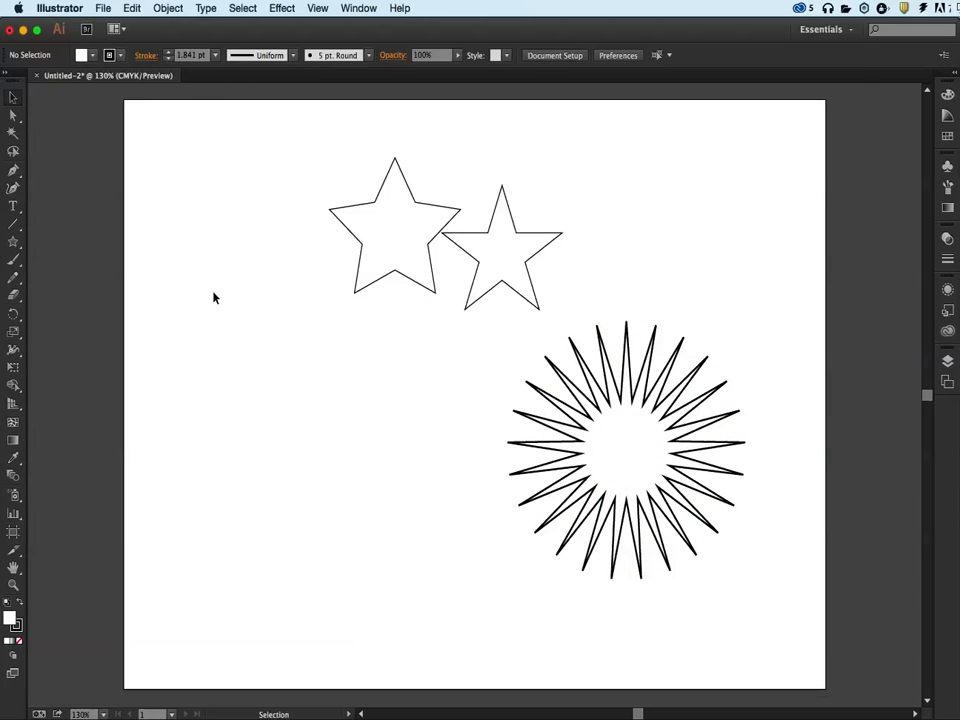
Slightly resize the burst star and rotate it.
left_click(551, 370)
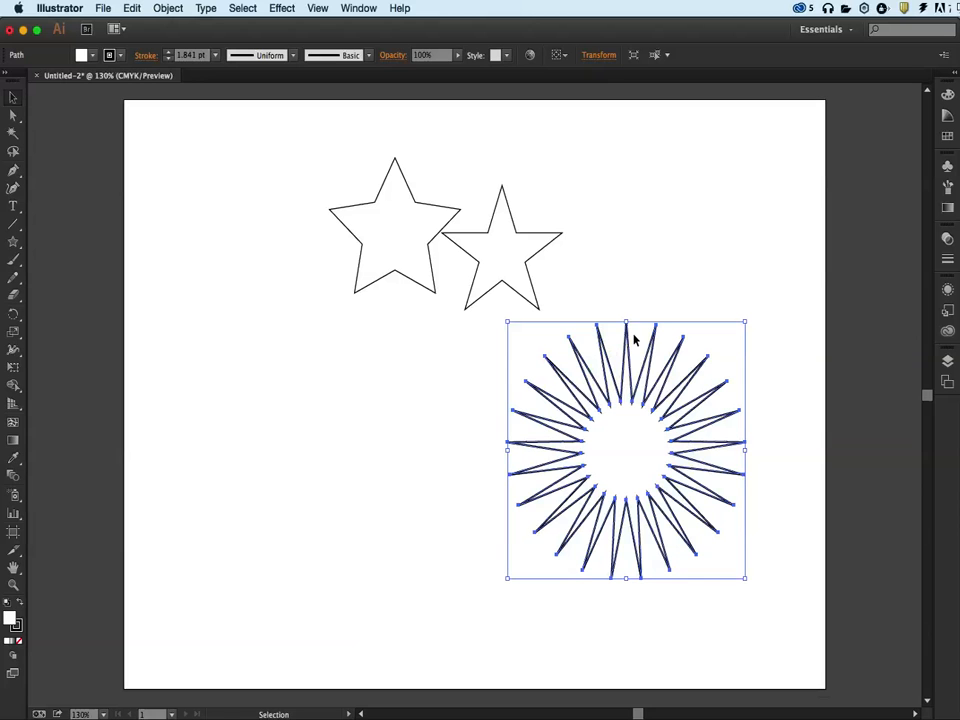
mouse_move(627, 323)
left_mouse_down()
mouse_move(628, 274)
mouse_move(629, 316)
left_mouse_up()
mouse_move(745, 316)
left_mouse_down()
mouse_move(714, 331)
mouse_move(799, 300)
mouse_move(754, 336)
left_mouse_up()
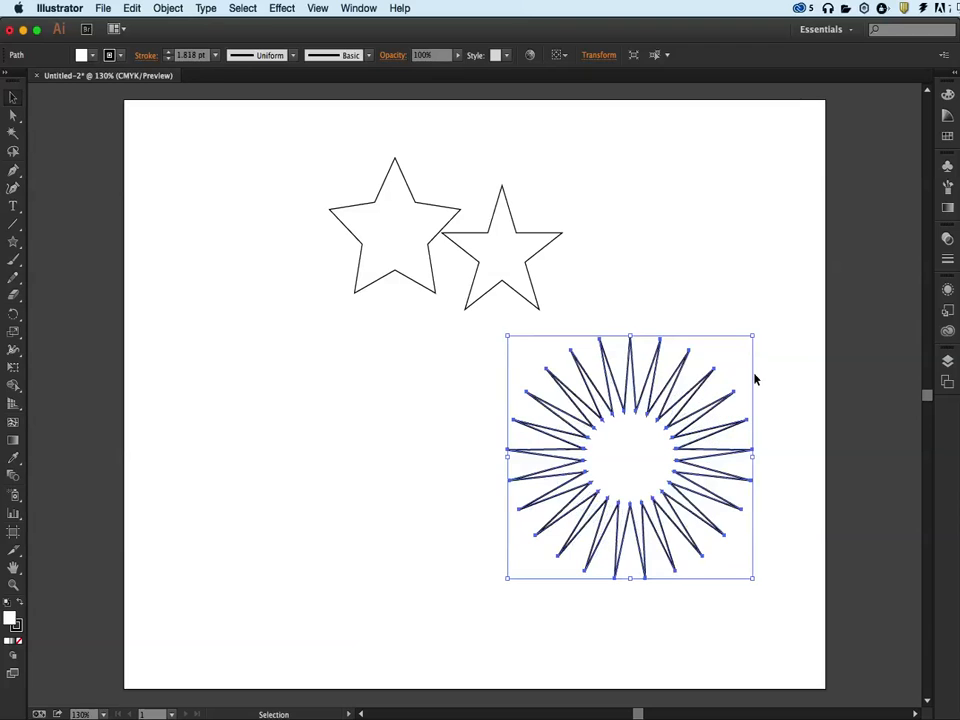
left_click_drag(760, 583, 716, 617)
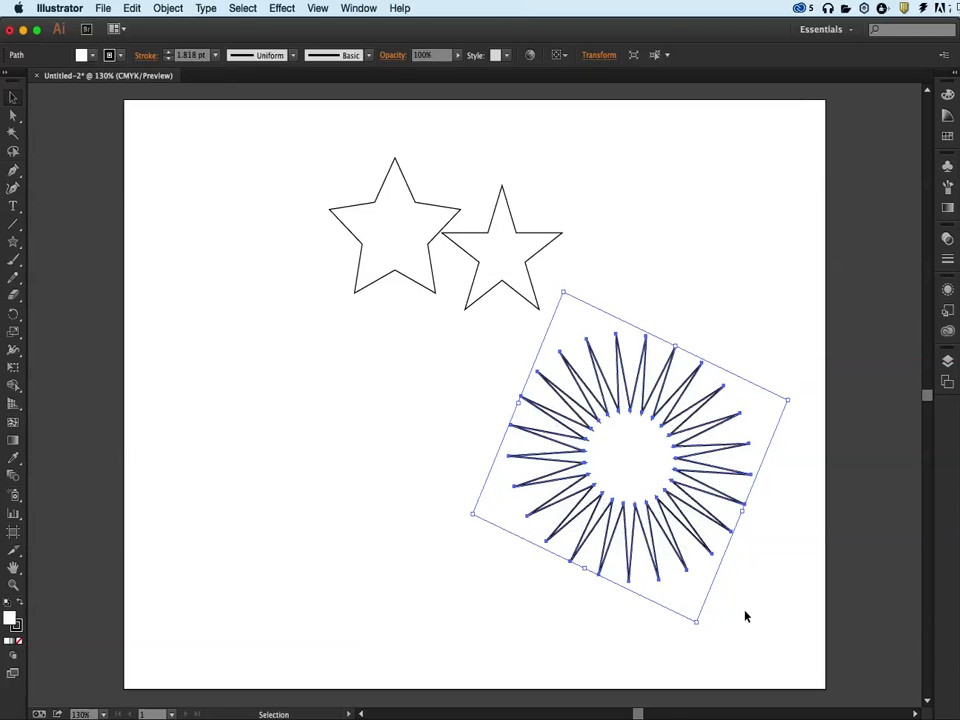
left_click(427, 433)
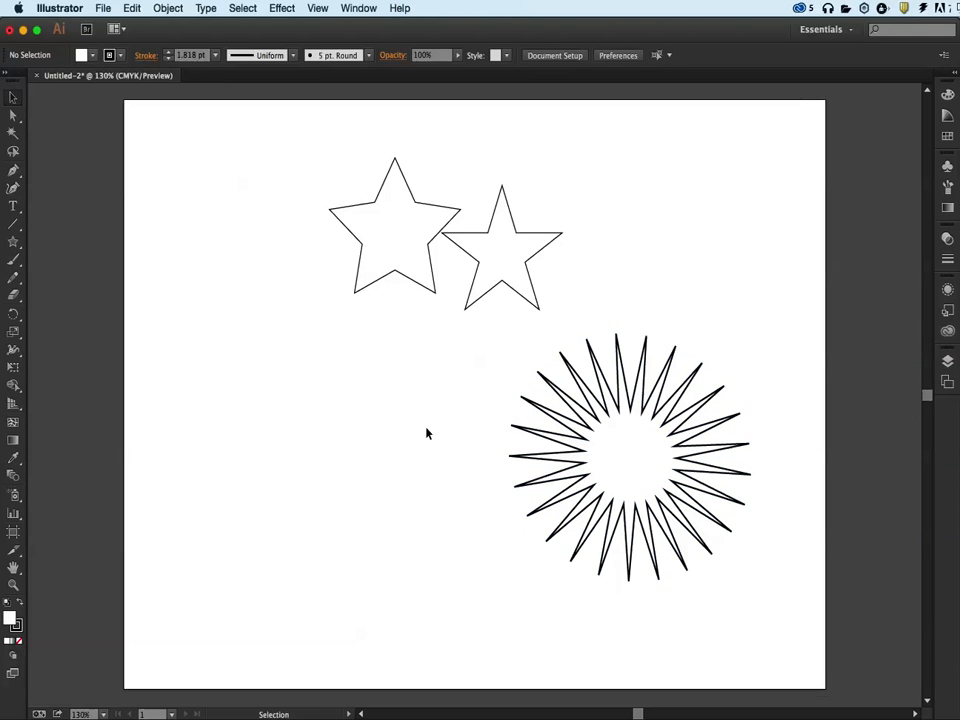
Lengthen the burst's top and bottom spikes and pull two inner points toward the center.
left_click(13, 116)
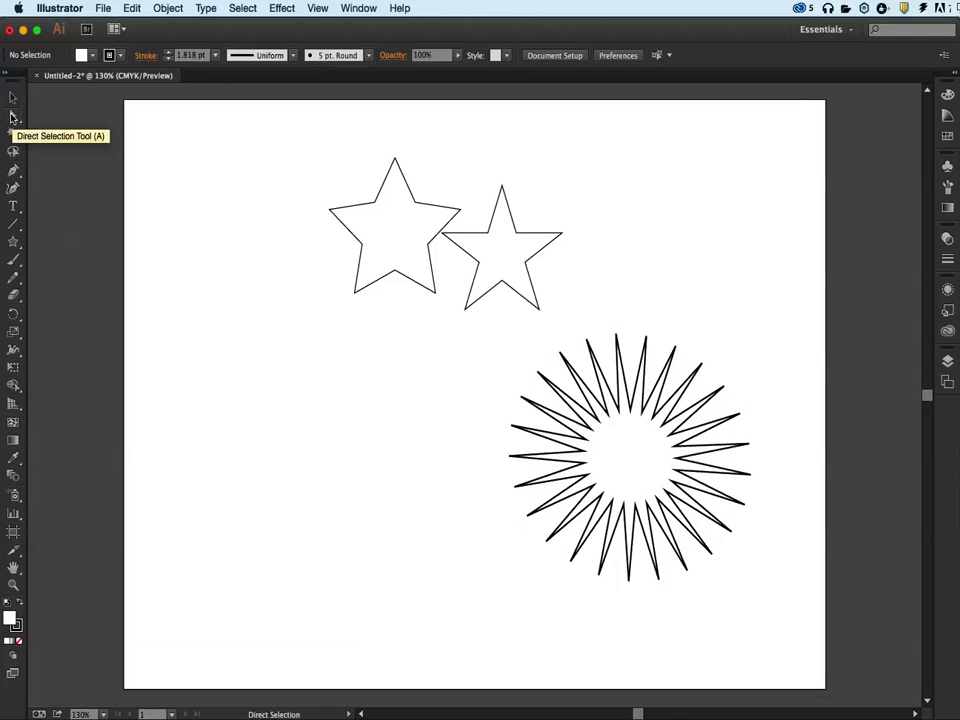
left_click(607, 416)
left_click_drag(616, 335, 610, 262)
left_click_drag(659, 578, 663, 645)
left_click_drag(657, 499, 607, 474)
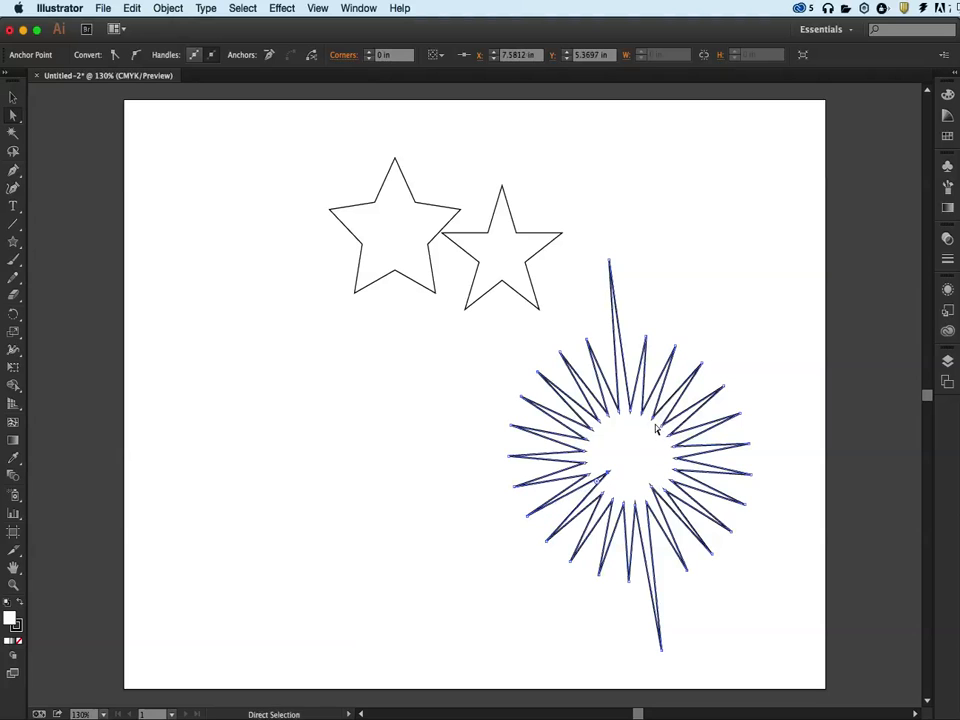
left_click_drag(664, 420, 616, 436)
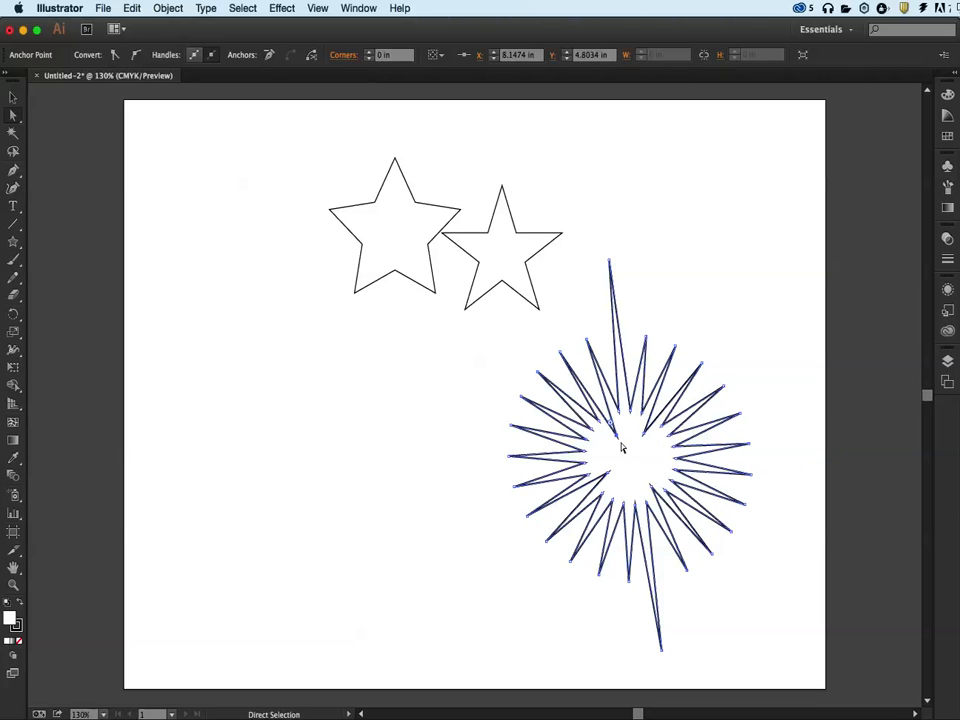
Delete the many-pointed burst star.
left_click(637, 505)
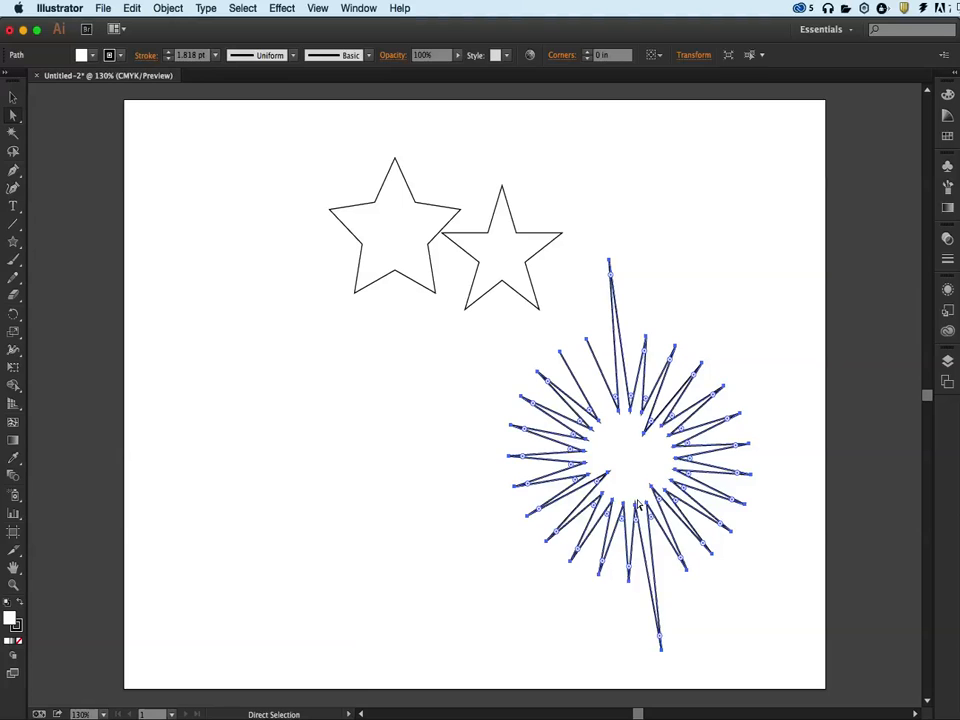
key("Delete")
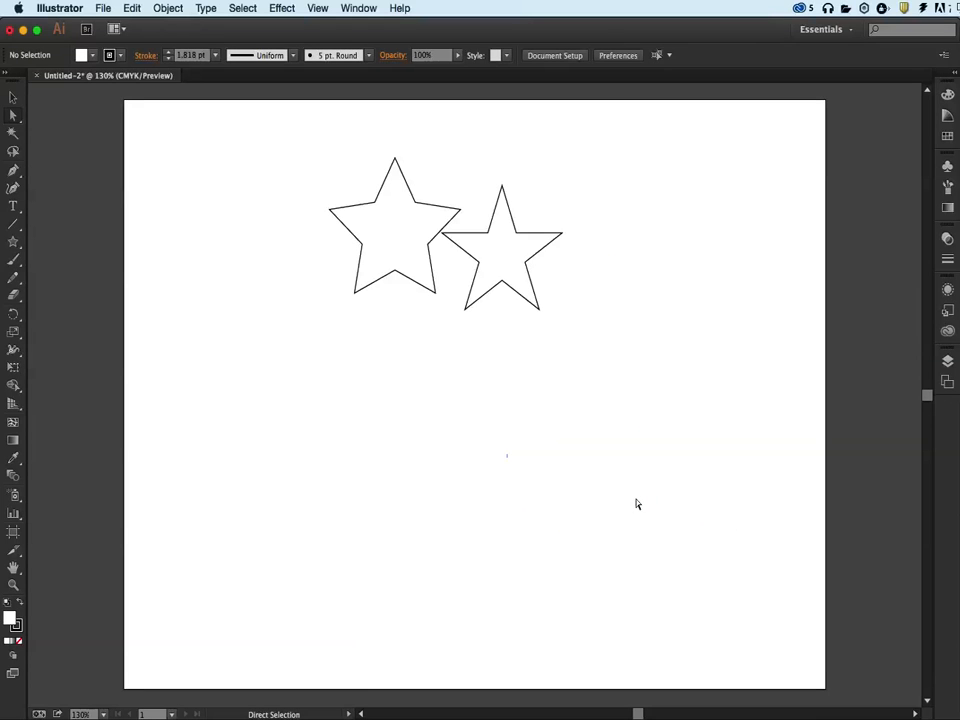
Move the left star down below the other star and set its fill to None.
left_click(13, 97)
left_click_drag(416, 244, 577, 451)
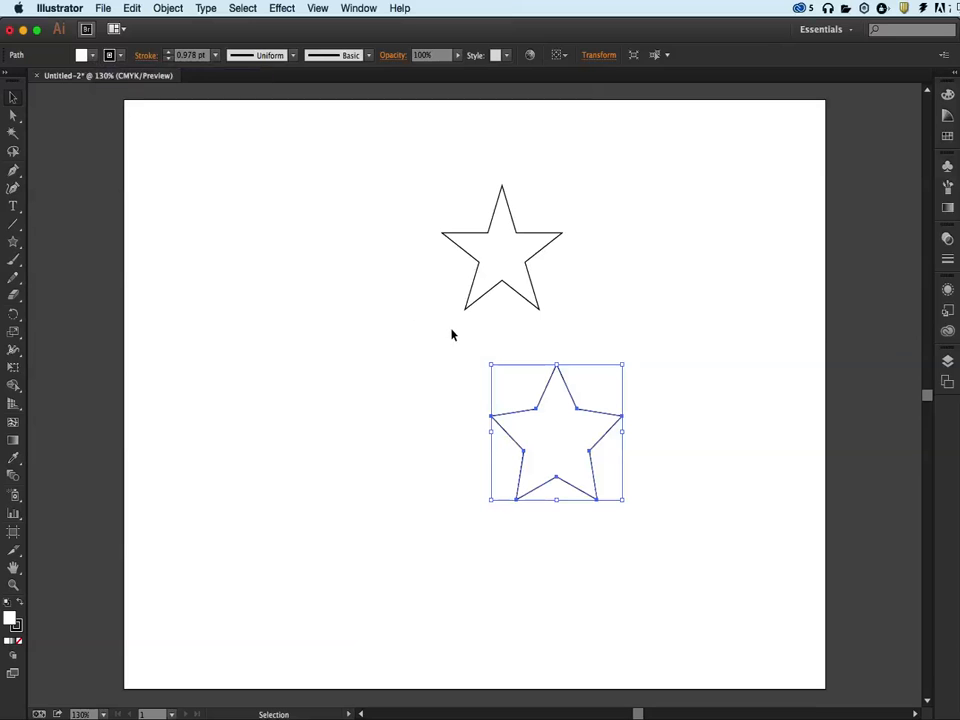
left_click(82, 54)
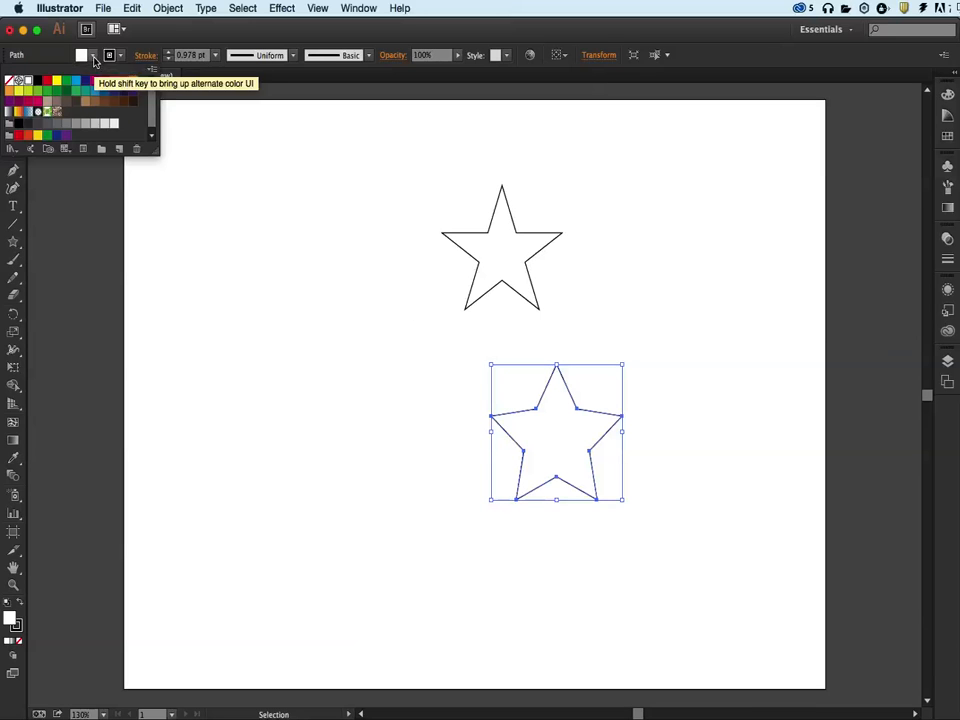
left_click(9, 80)
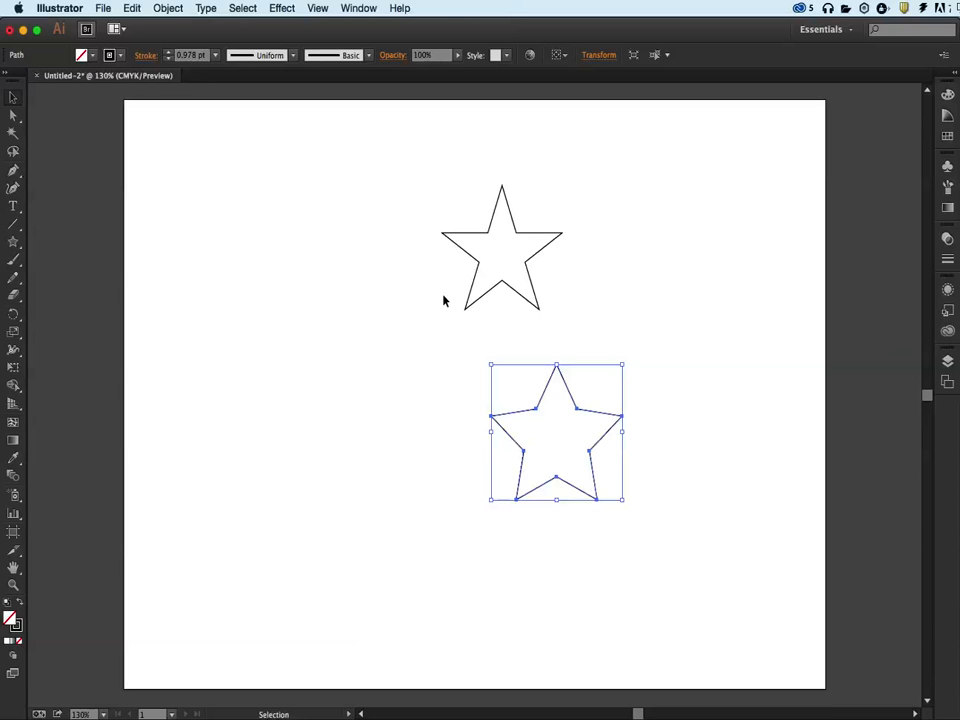
left_click(440, 372)
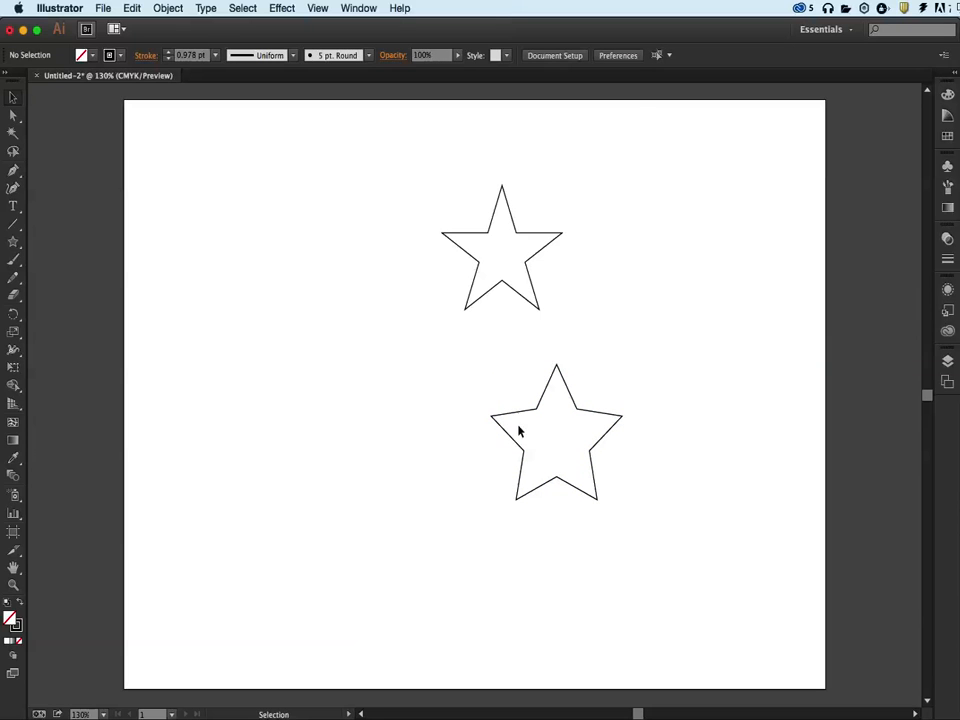
Shift the top star to the left.
left_click_drag(551, 440, 604, 455)
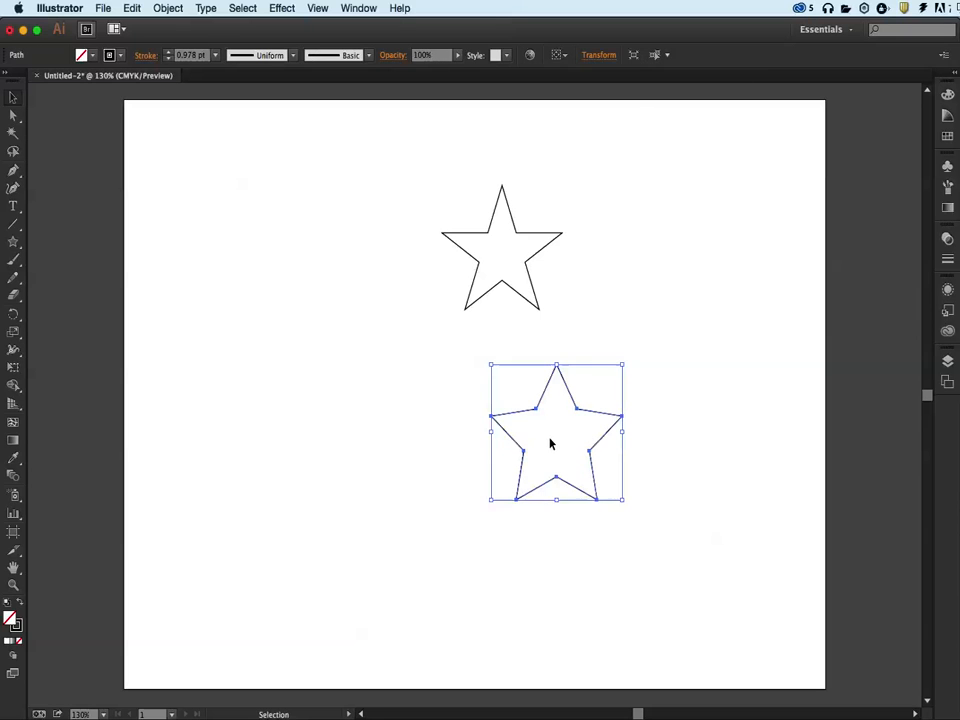
left_click(333, 398)
left_click_drag(546, 460, 566, 441)
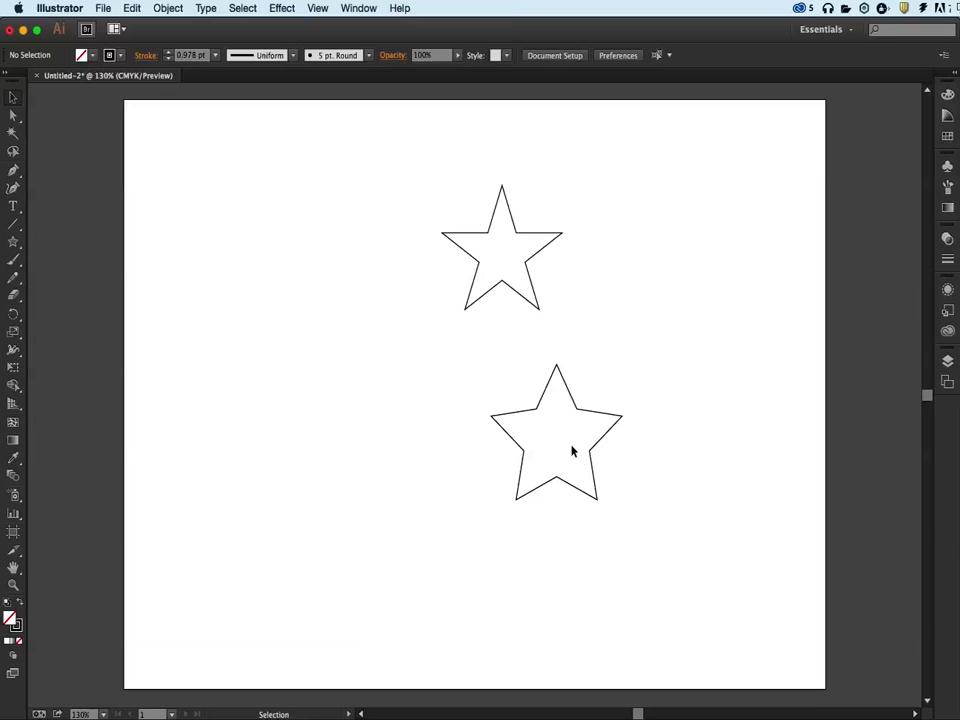
left_click_drag(508, 265, 437, 249)
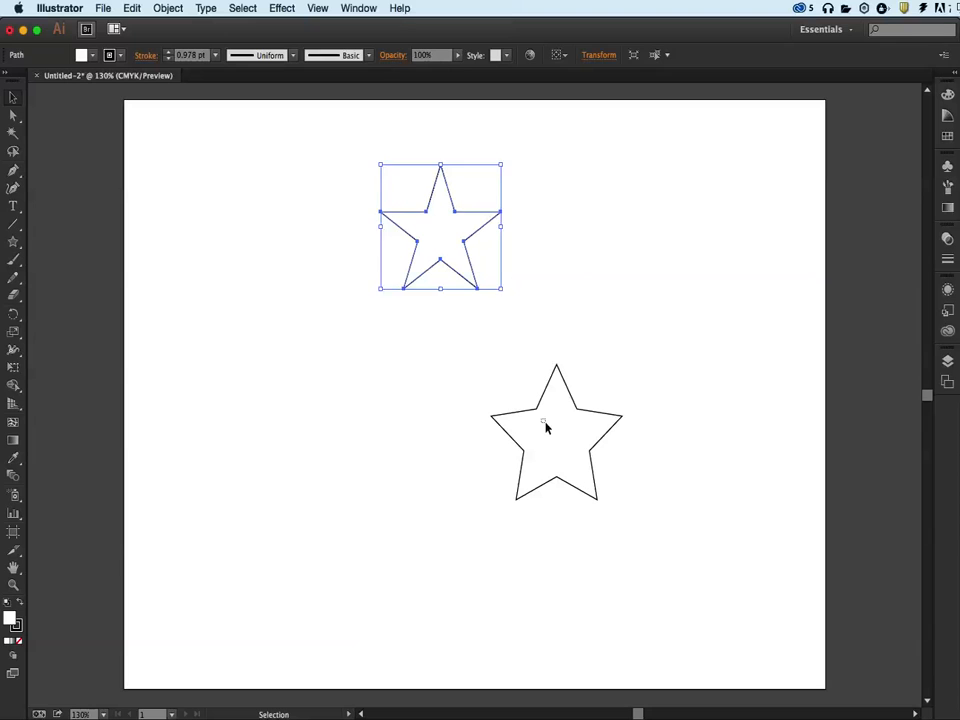
left_click(554, 447)
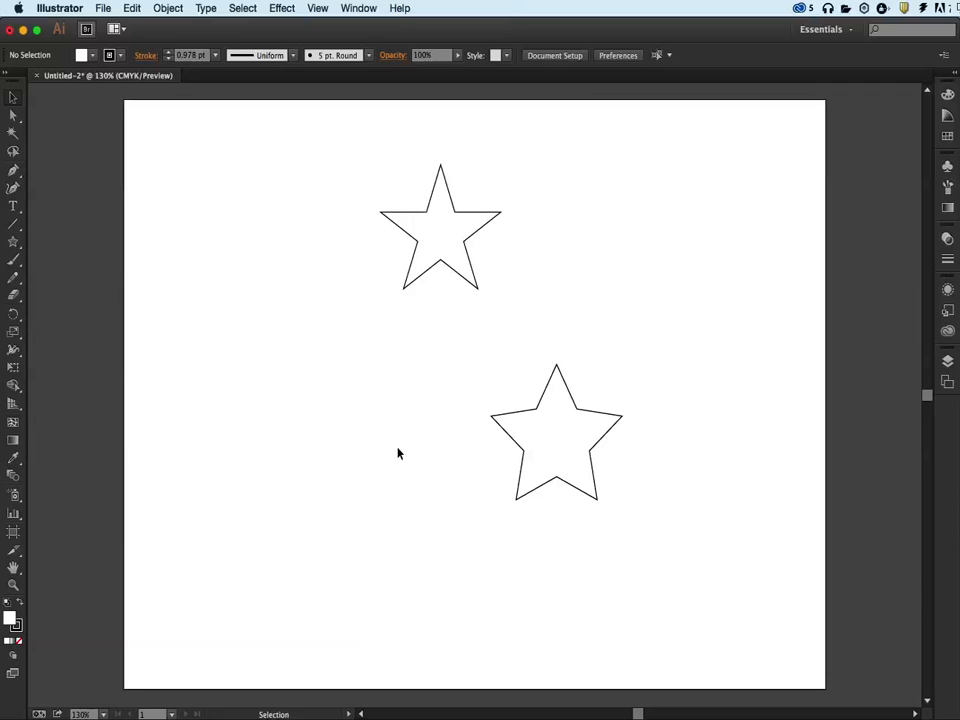
Move the lower star to the left, beneath the top star.
left_click(551, 485)
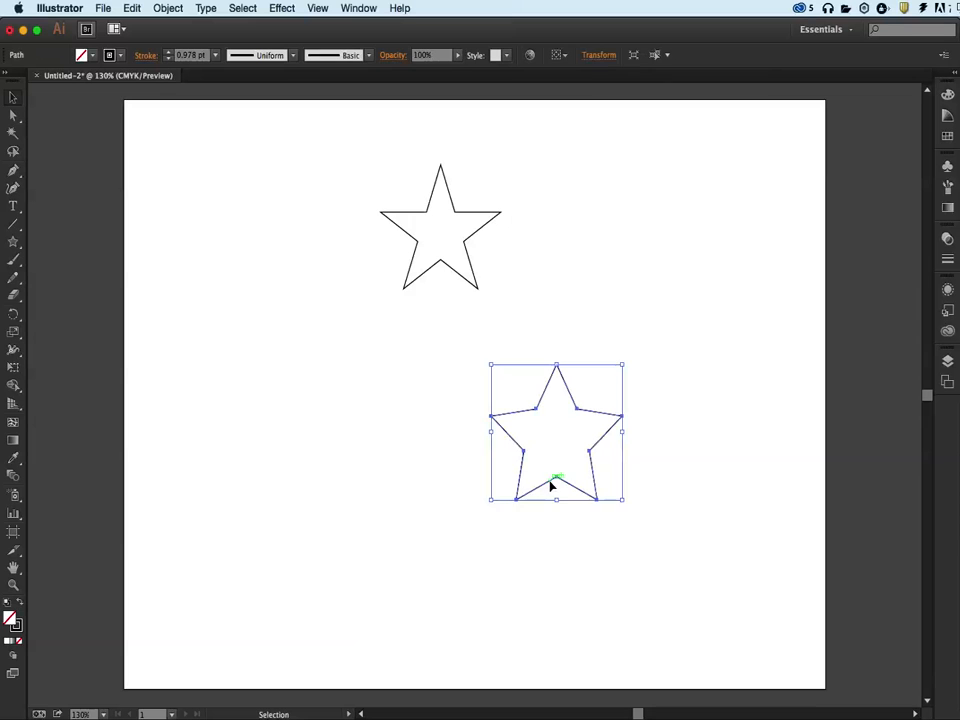
left_click(450, 456)
left_click_drag(461, 379, 681, 563)
left_click_drag(600, 444, 410, 397)
left_click(469, 449)
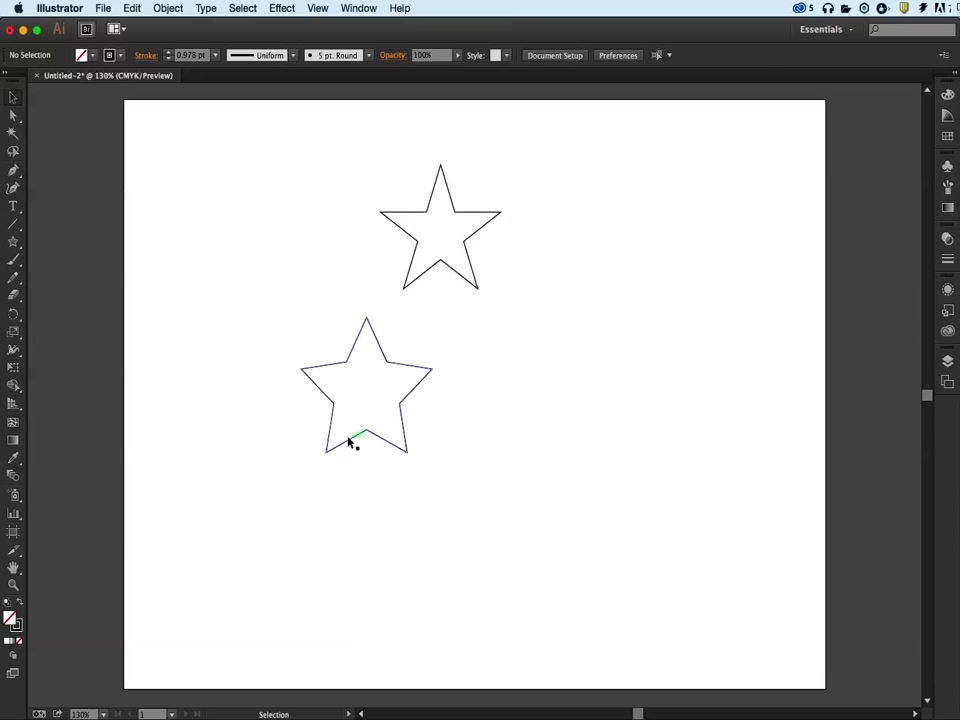
left_click(348, 445)
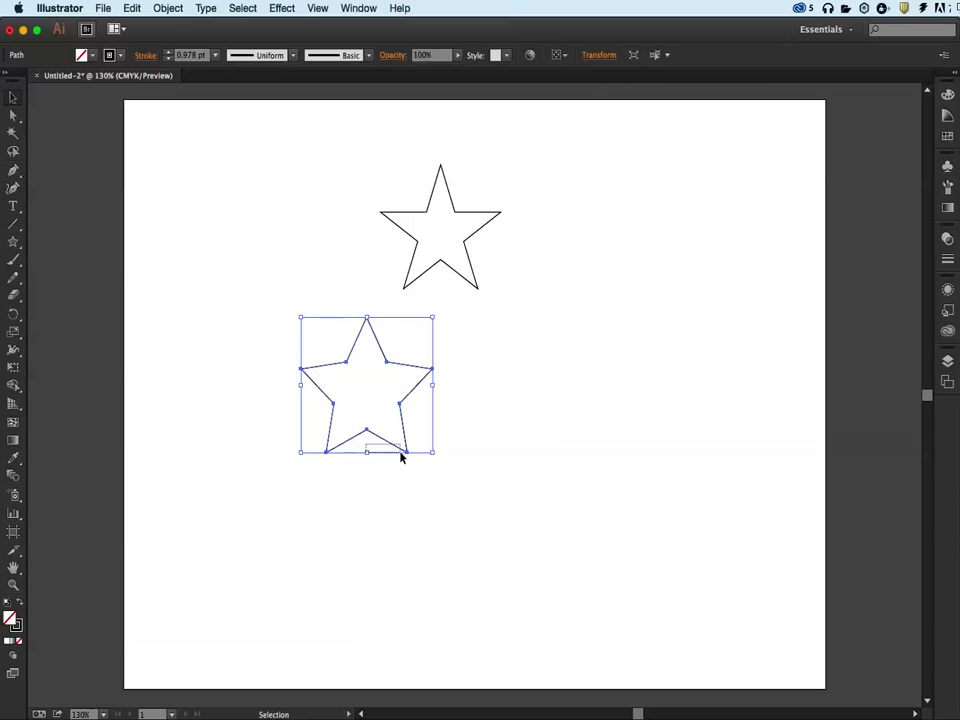
left_click(487, 466)
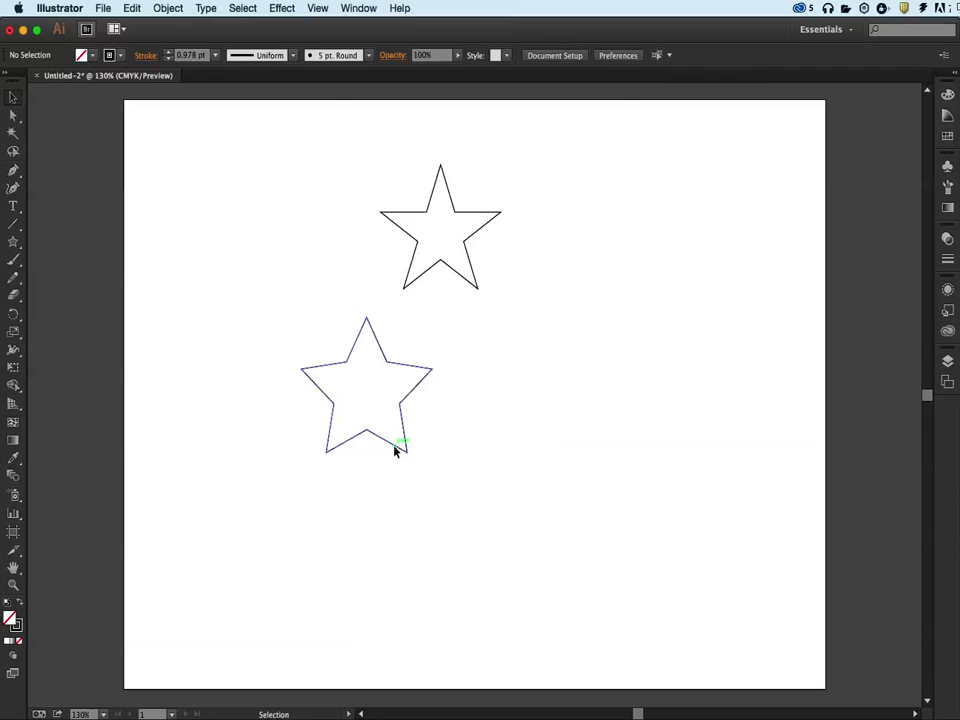
Move the lower star back to the right so its top tip sits just below the top star.
left_click(395, 449)
left_click_drag(414, 418, 428, 397)
left_click(405, 398)
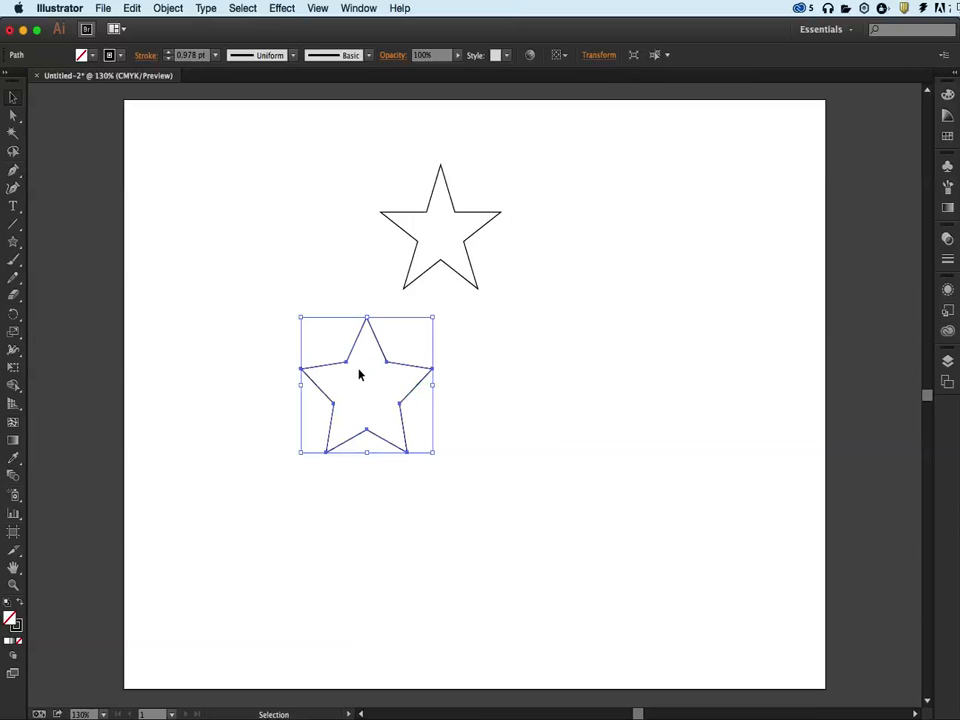
left_click(504, 356)
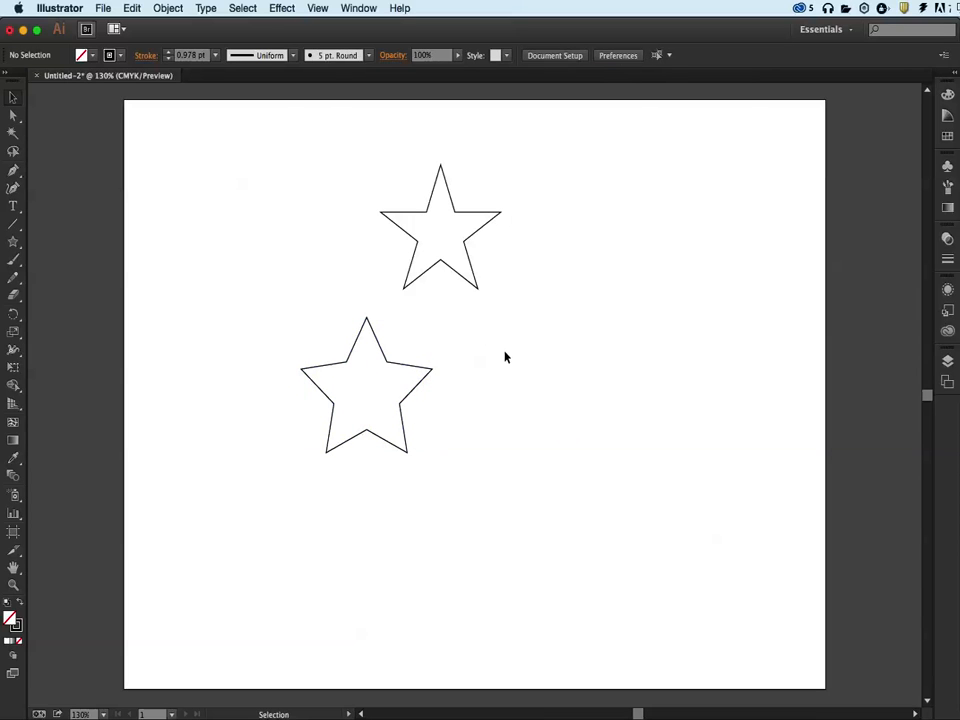
left_click(410, 368)
left_click_drag(364, 371, 533, 392)
left_click_drag(407, 399, 619, 387)
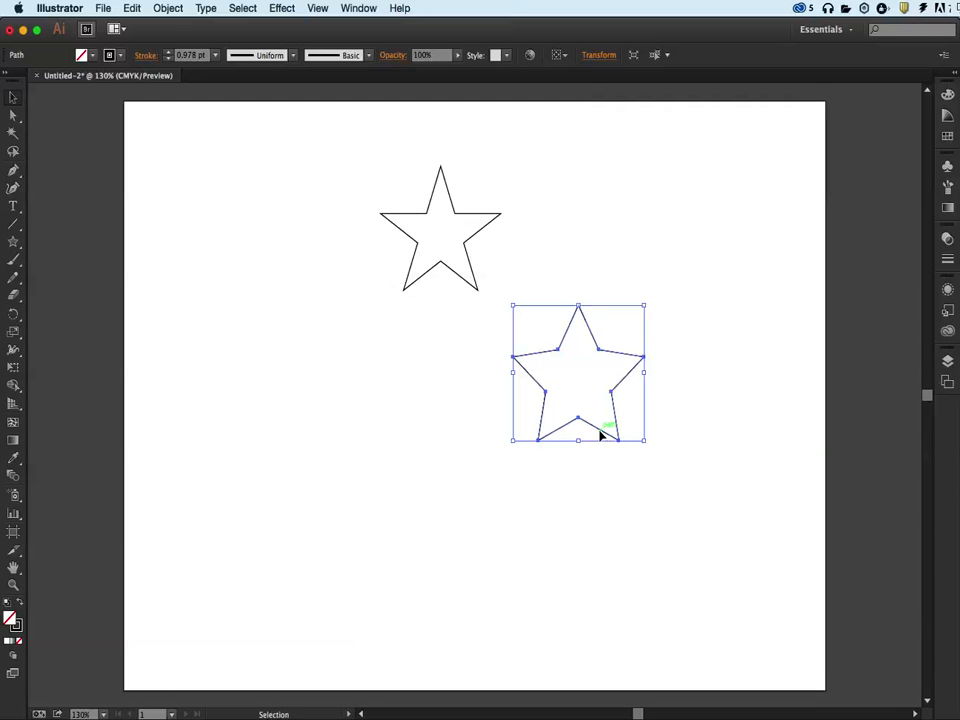
left_click(489, 435)
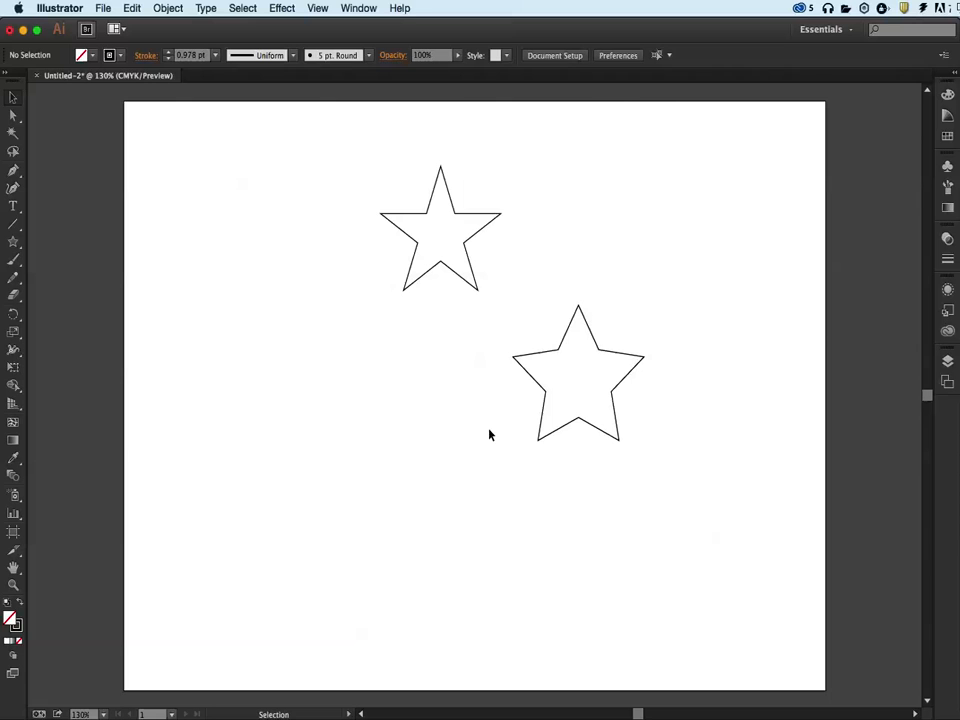
Nudge the top star slightly right so its lower tip meets the second star.
left_click(454, 270)
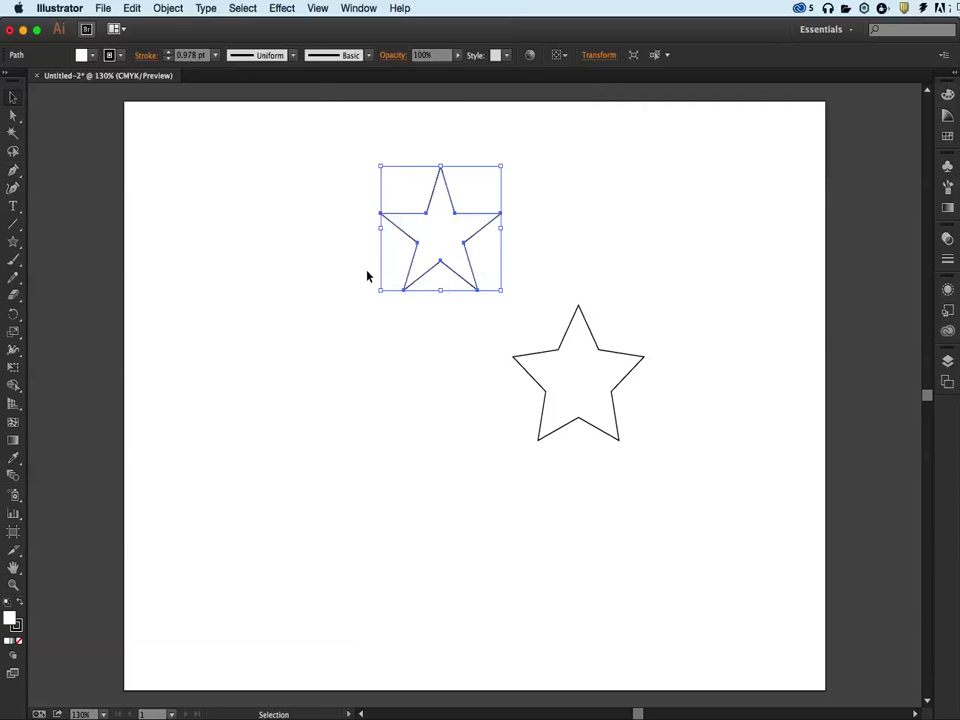
left_click_drag(437, 253, 482, 249)
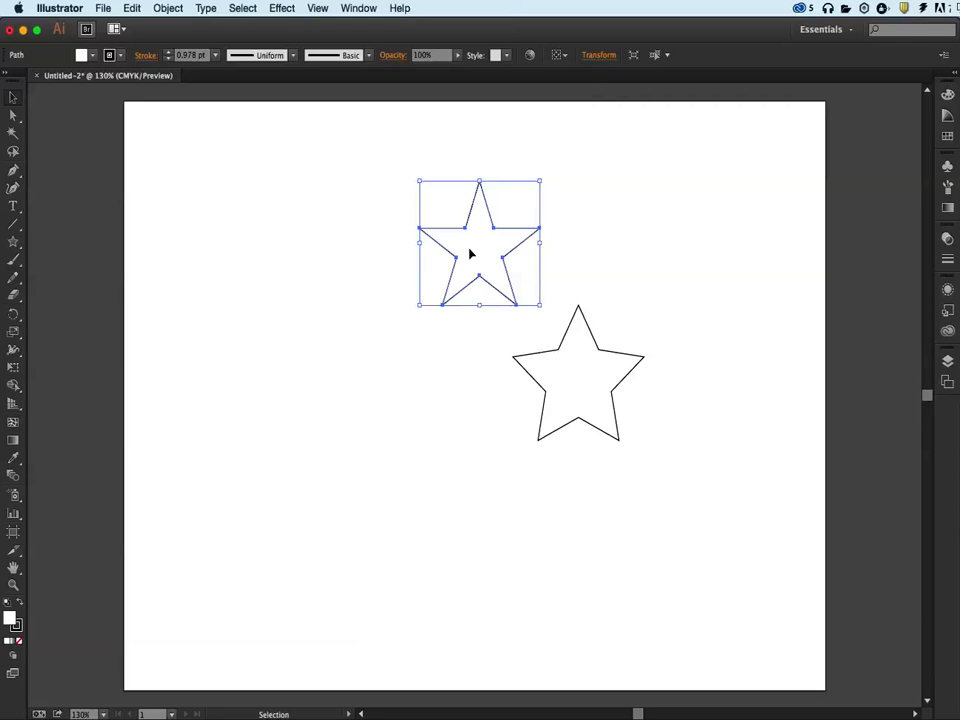
left_click(572, 365)
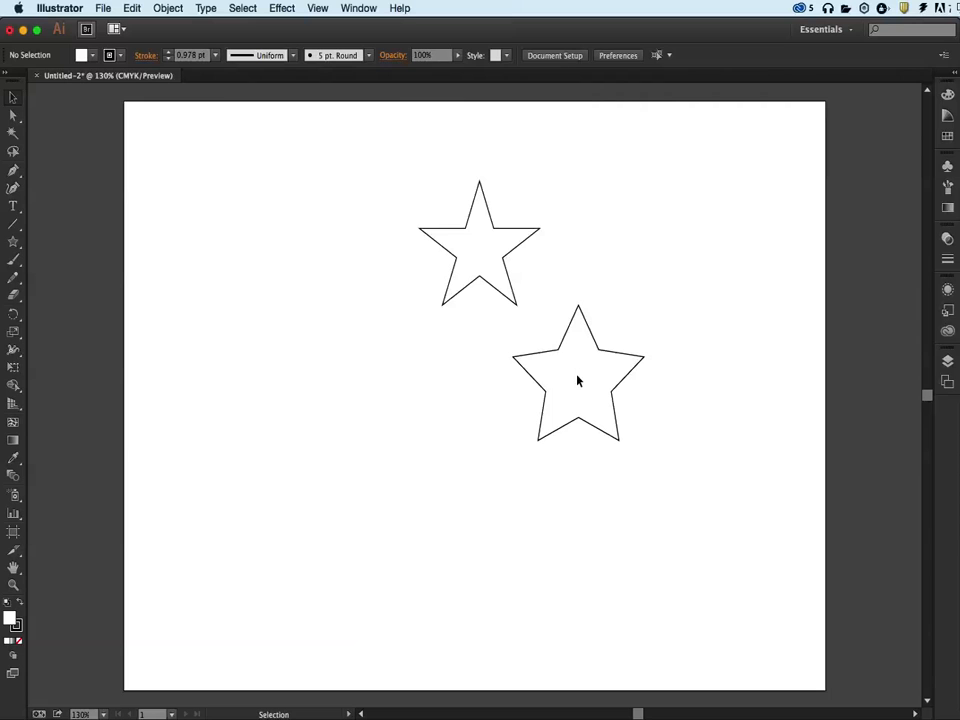
Fill the lower star with a magenta swatch.
left_click(591, 390)
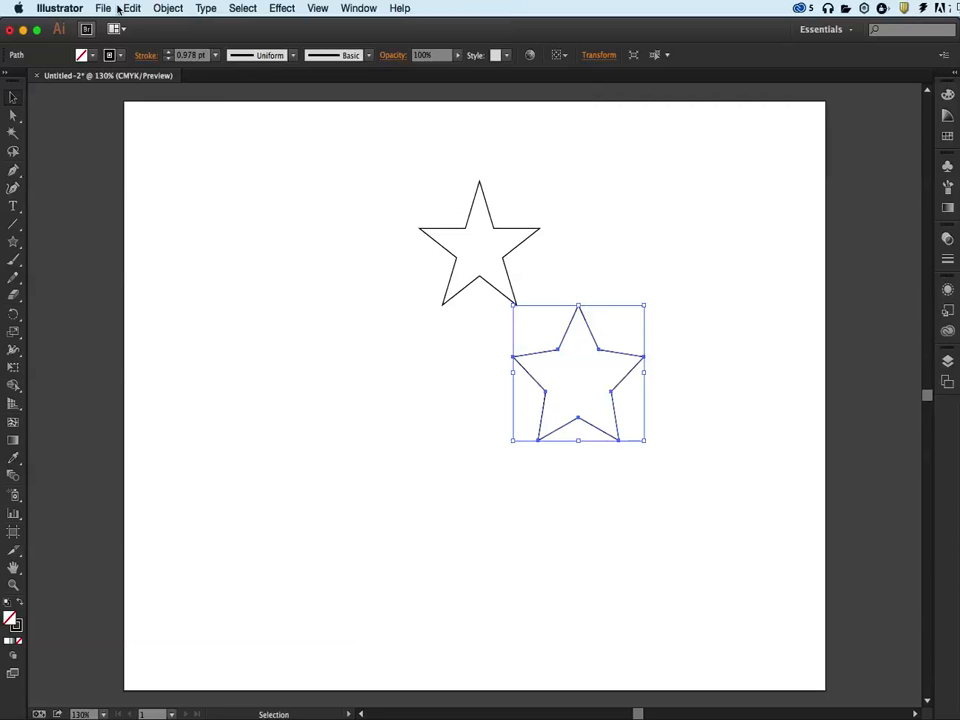
left_click(87, 55)
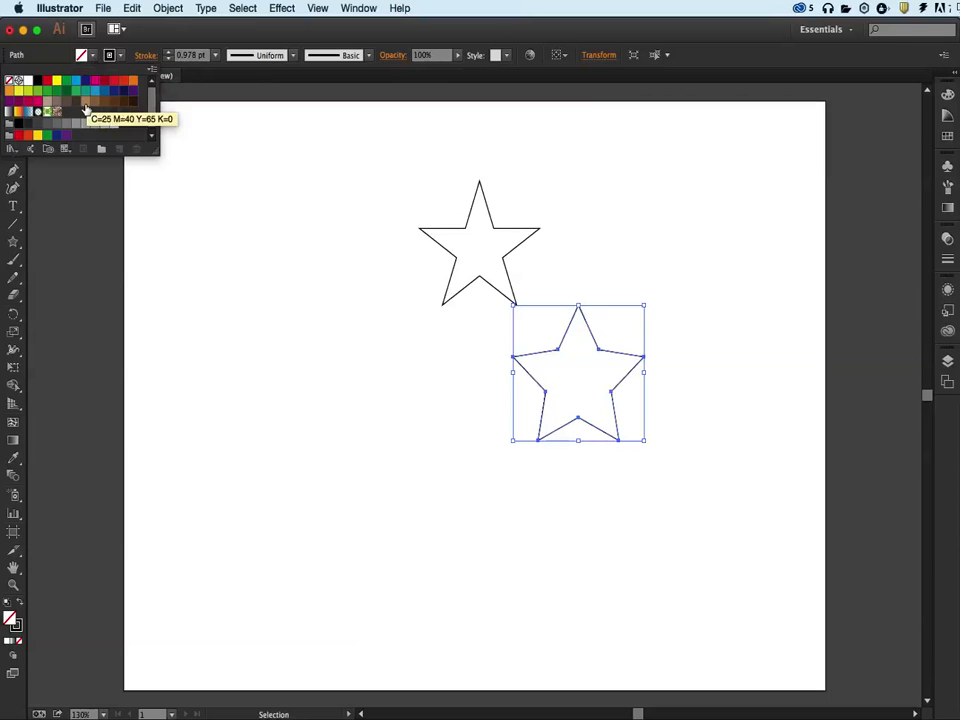
left_click(95, 82)
left_click(259, 216)
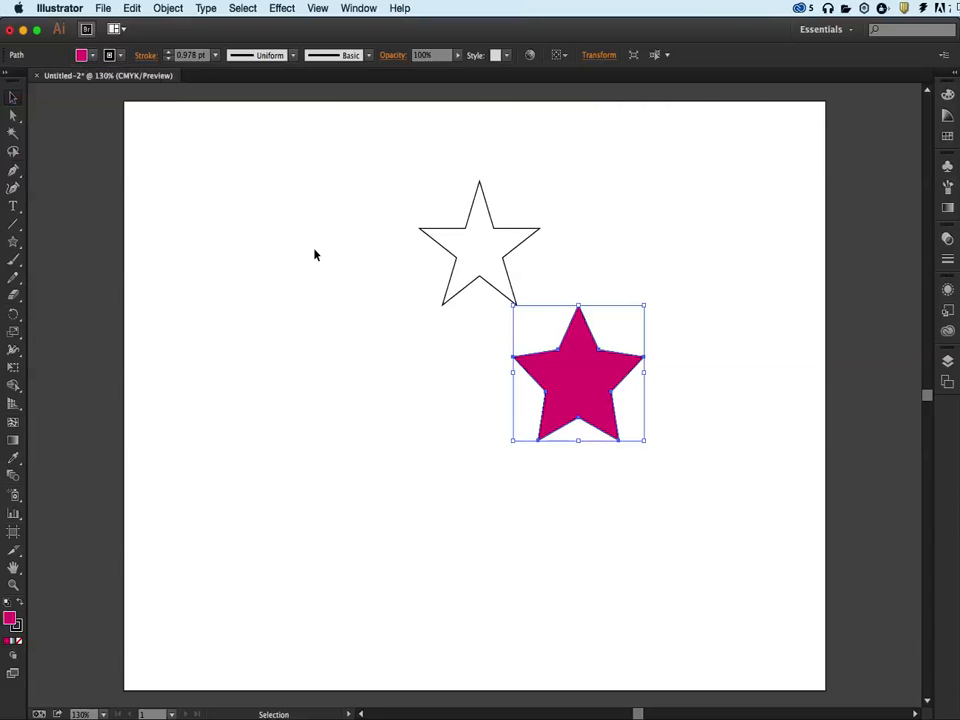
left_click(497, 372)
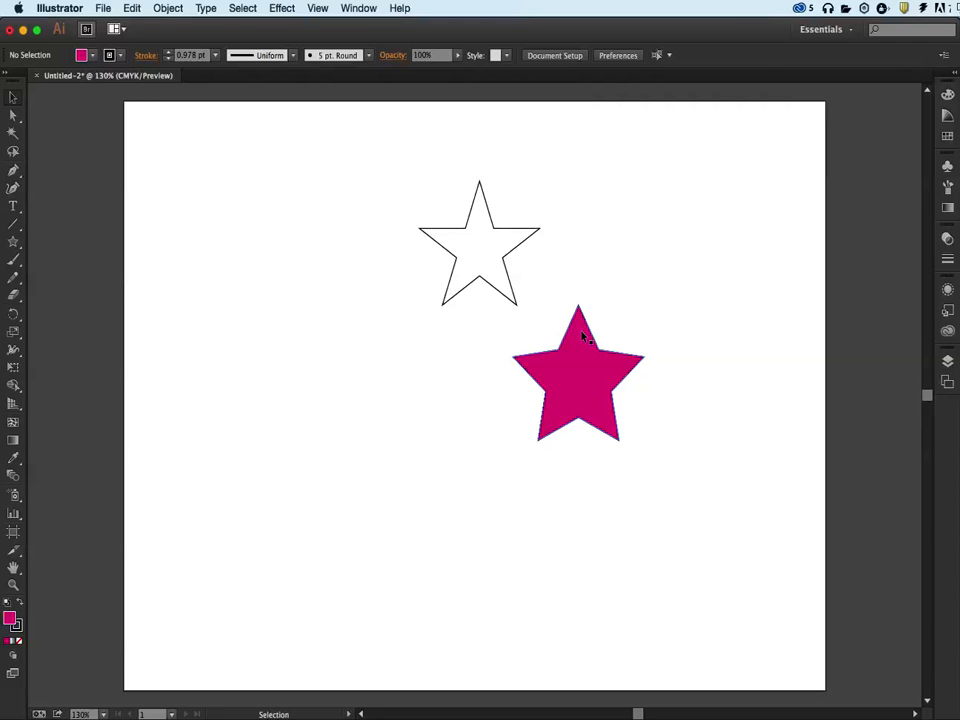
Draw four straight line segments around the stars with the Line Segment tool.
left_click(12, 244)
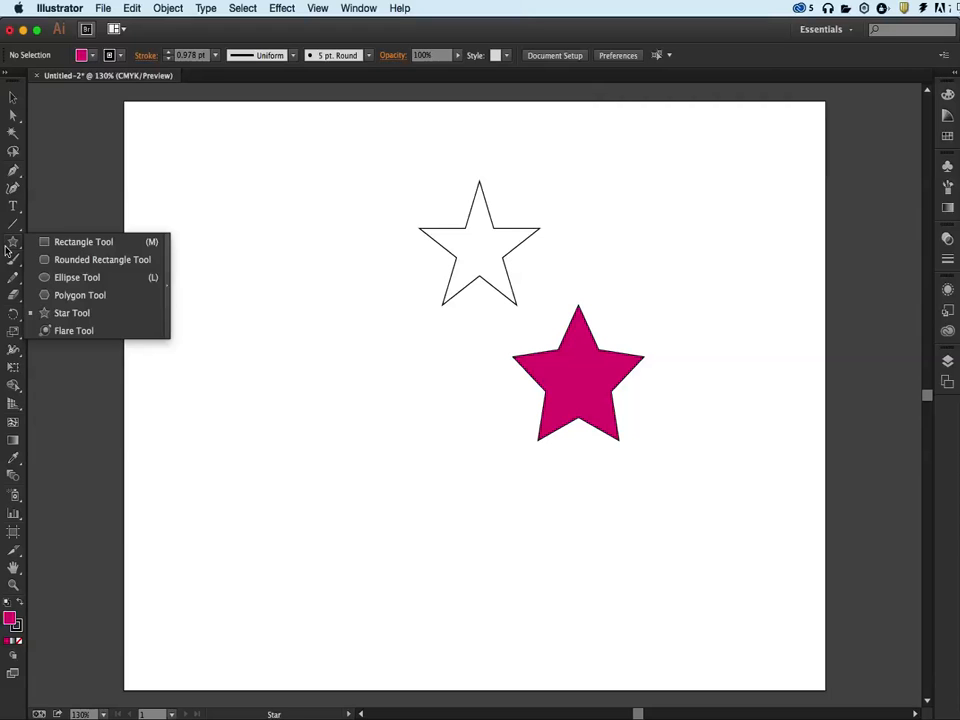
left_click(15, 229)
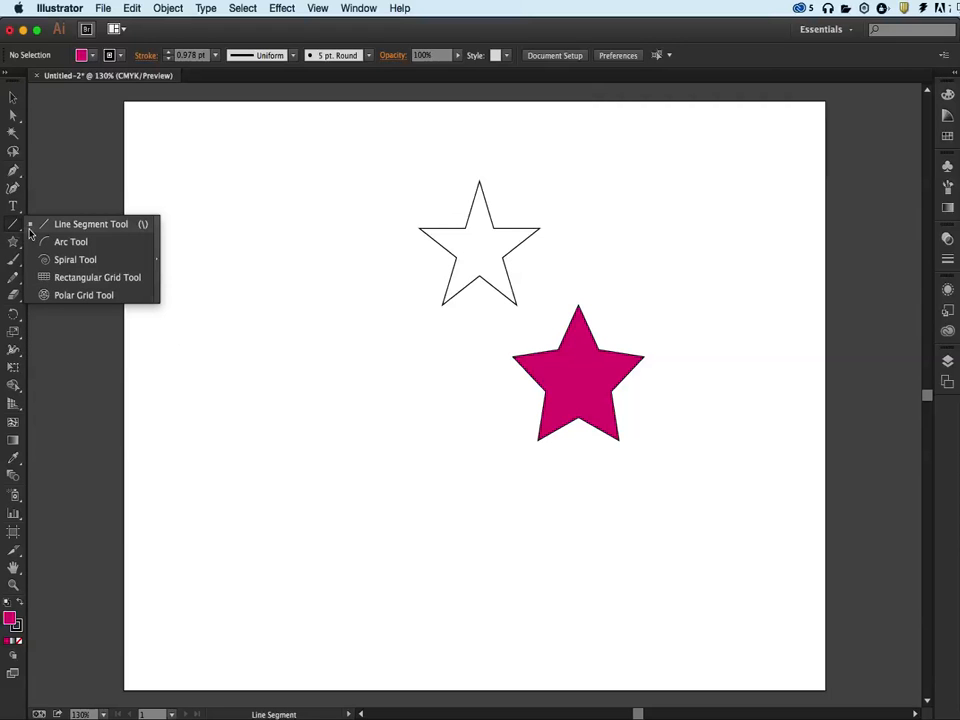
mouse_move(248, 230)
left_mouse_down()
mouse_move(422, 210)
mouse_move(540, 150)
left_mouse_up()
mouse_move(243, 338)
left_mouse_down()
mouse_move(343, 436)
mouse_move(435, 491)
left_mouse_up()
left_click_drag(351, 352, 513, 322)
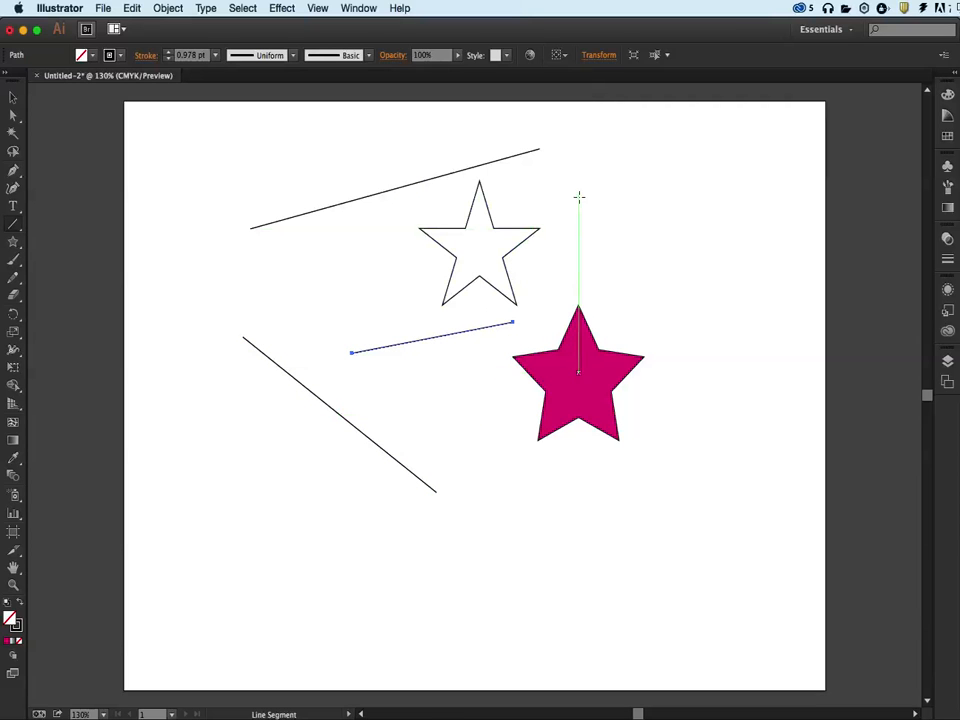
left_click_drag(690, 152, 735, 394)
Draw three more line segments, a crossing pair at upper right and a short diagonal at left.
scroll(735, 394, "right", 1)
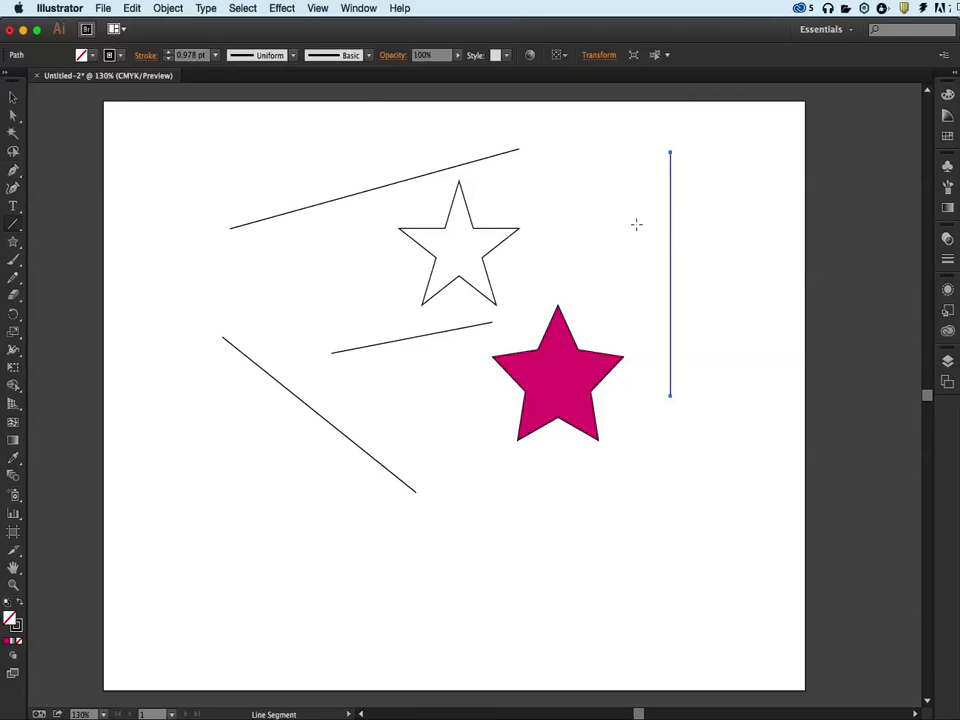
left_click_drag(561, 259, 716, 246)
left_click_drag(592, 235, 718, 146)
mouse_move(206, 283)
left_mouse_down()
mouse_move(347, 302)
mouse_move(375, 350)
mouse_move(390, 284)
mouse_move(394, 494)
mouse_move(399, 268)
mouse_move(315, 418)
mouse_move(386, 334)
mouse_move(381, 388)
mouse_move(222, 477)
mouse_move(146, 396)
mouse_move(131, 317)
mouse_move(146, 283)
mouse_move(221, 218)
mouse_move(281, 278)
mouse_move(281, 365)
left_mouse_up()
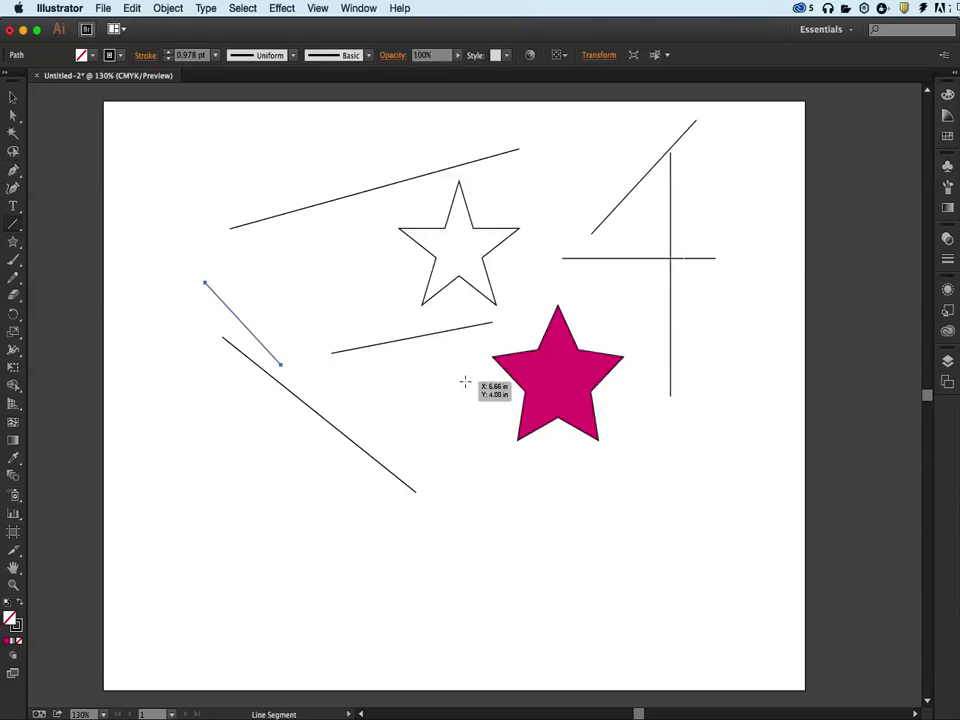
Draw an arc in the upper left corner with the Arc tool.
left_click_drag(18, 225, 60, 239)
left_click_drag(162, 220, 266, 137)
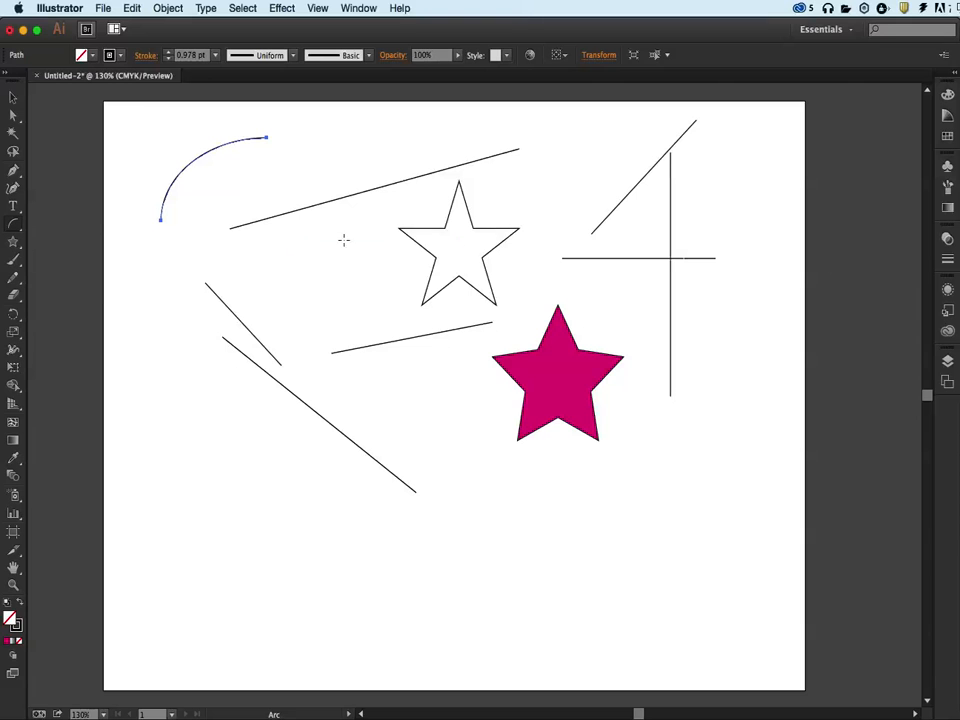
Draw three spirals near the bottom of the artboard with the Spiral tool.
left_click_drag(13, 224, 30, 262)
left_click_drag(546, 553, 592, 562)
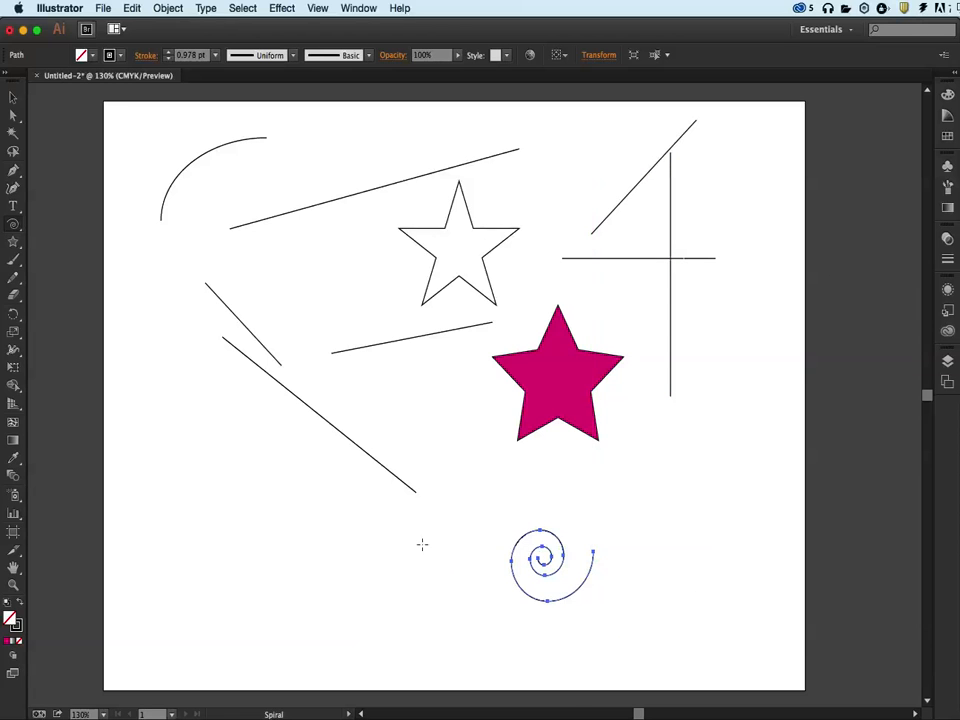
left_click_drag(257, 549, 319, 545)
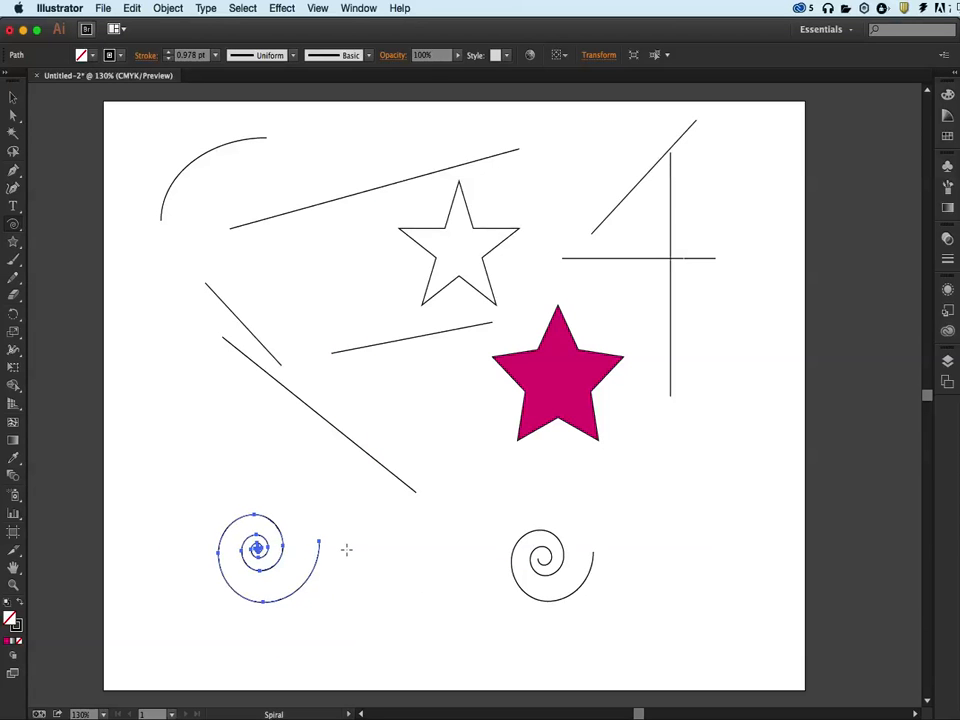
mouse_move(402, 533)
left_mouse_down()
mouse_move(455, 555)
mouse_move(354, 454)
mouse_move(249, 406)
mouse_move(465, 449)
mouse_move(470, 430)
mouse_move(511, 497)
left_mouse_up()
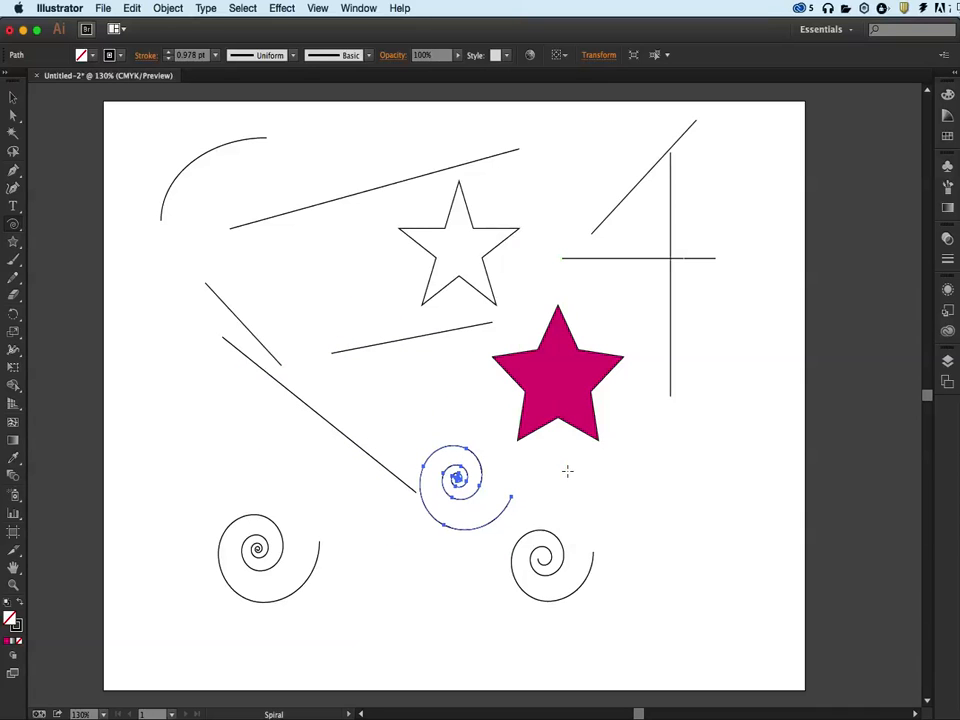
Place a spiral with 0.7976 in radius, 80% decay and 457 segments, and draw a large spiral at right.
left_click(567, 470)
left_click(674, 436)
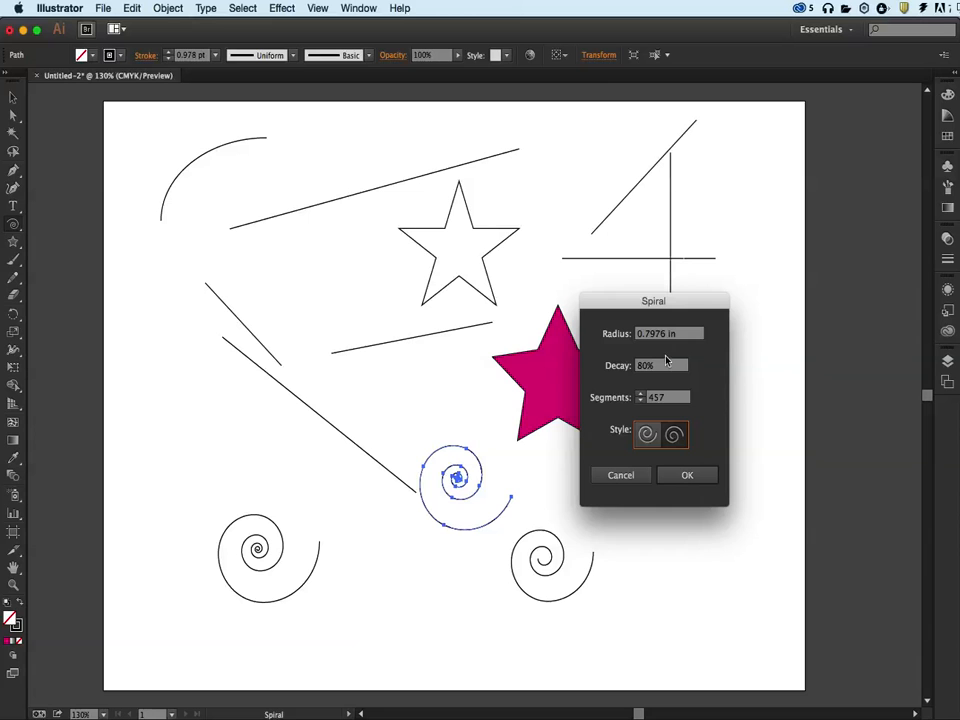
left_click(689, 478)
left_click_drag(670, 455, 736, 562)
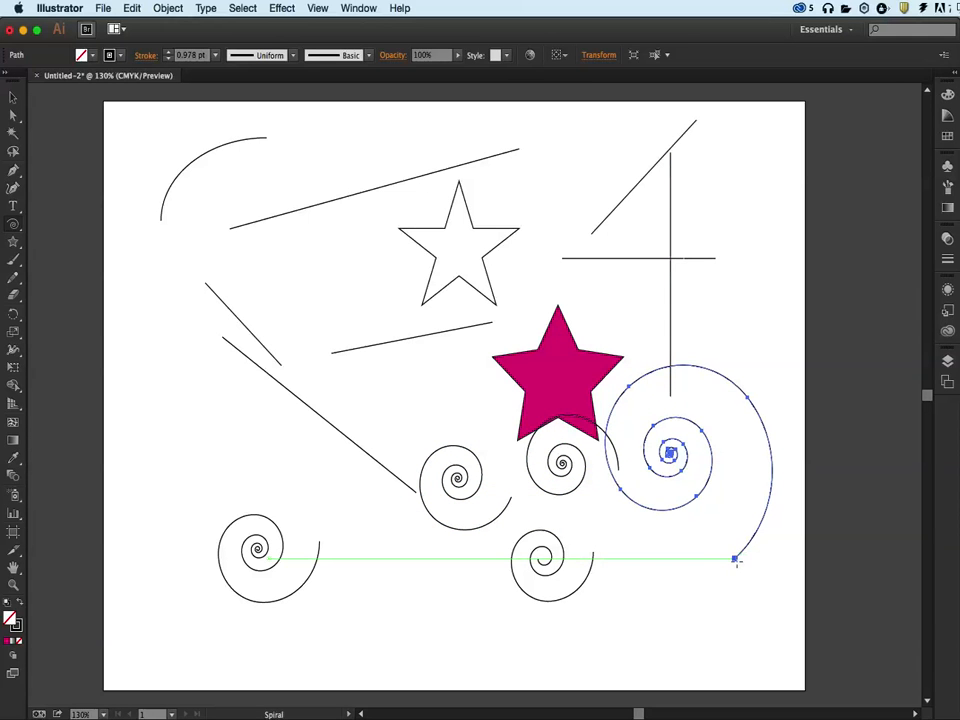
Draw a rectangular grid over the left side with the Rectangular Grid tool, open its options, then delete it.
left_click_drag(13, 226, 42, 280)
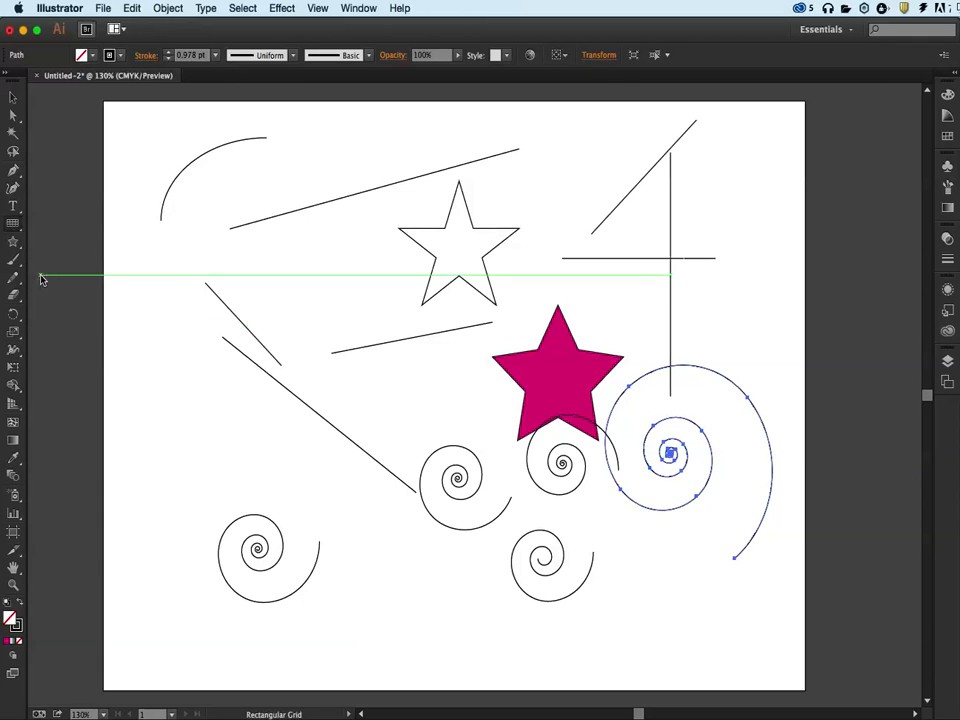
left_click_drag(161, 313, 443, 552)
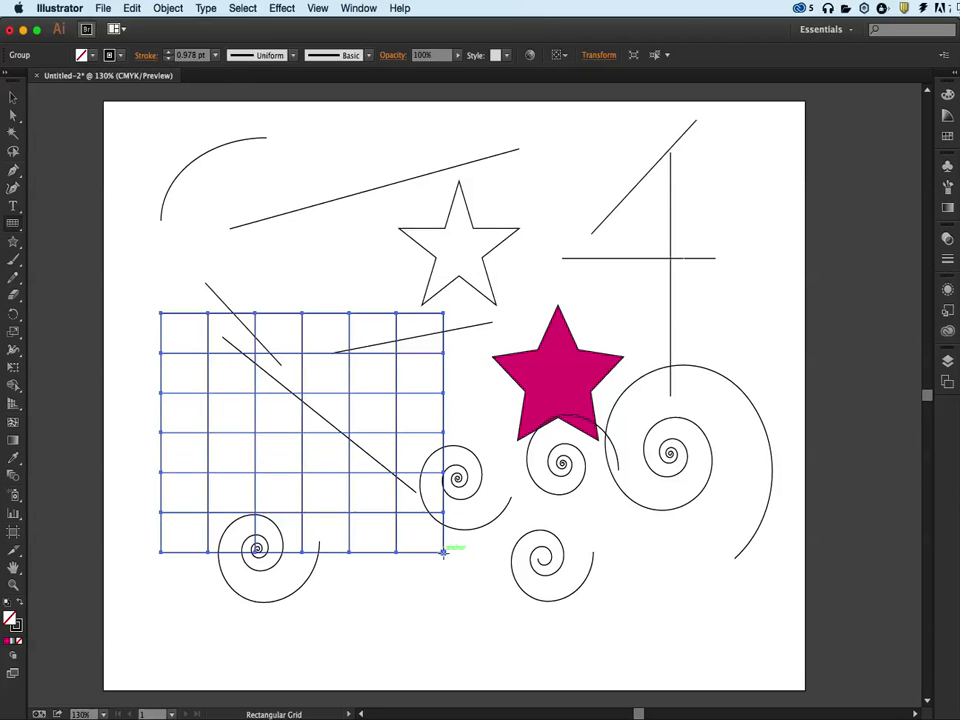
left_click(255, 268)
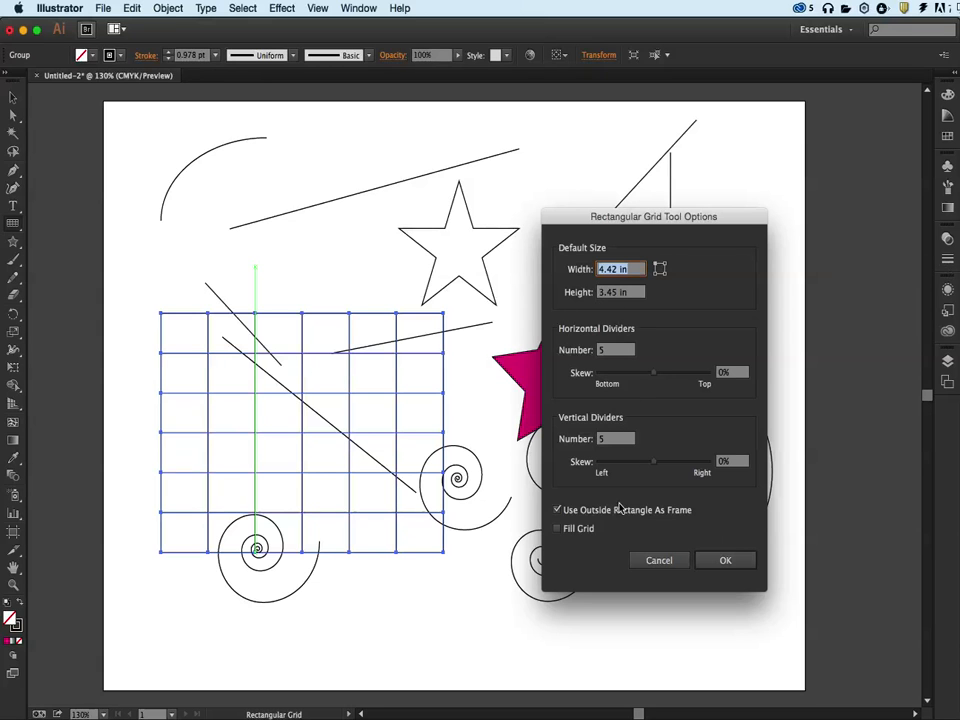
left_click(672, 563)
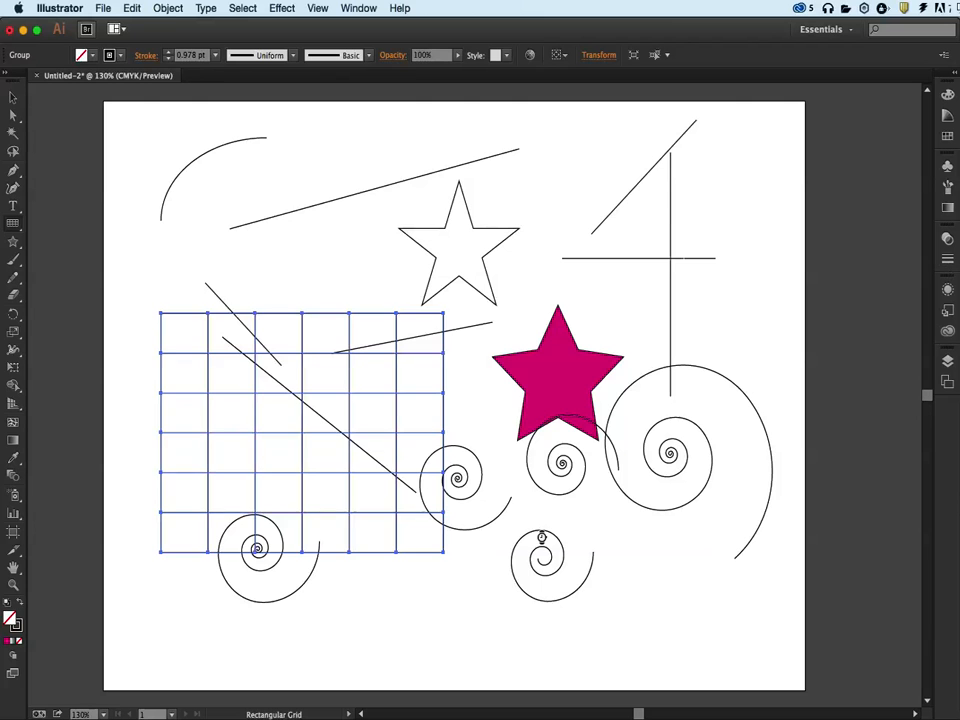
key("Delete")
Draw a polar grid over the left side with the Polar Grid tool and undo it.
left_click(22, 231)
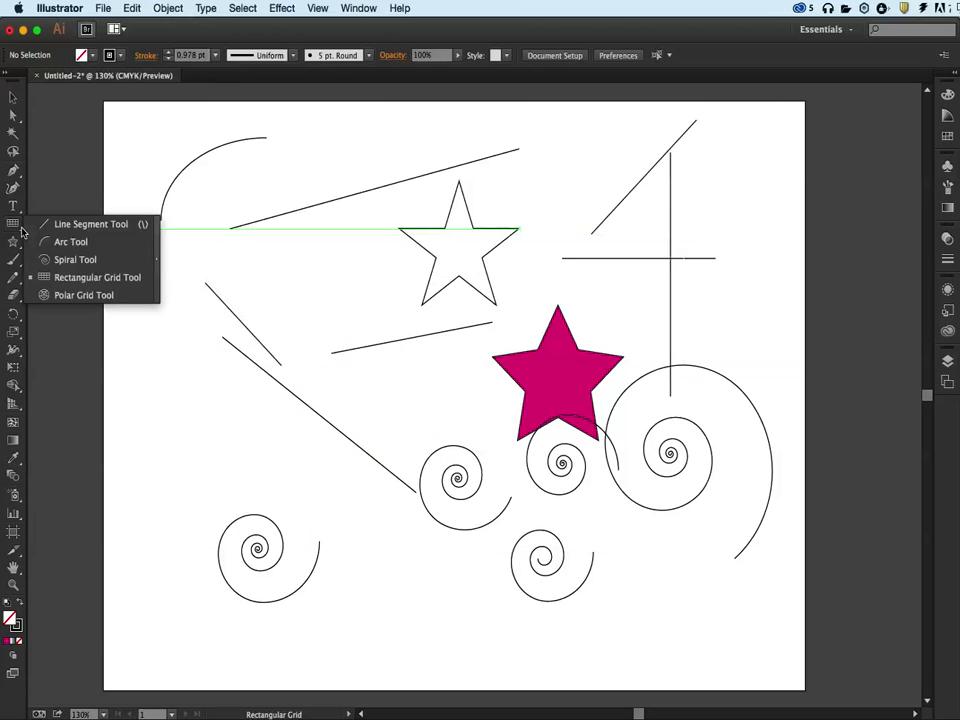
left_click(49, 297)
left_click_drag(218, 263, 512, 530)
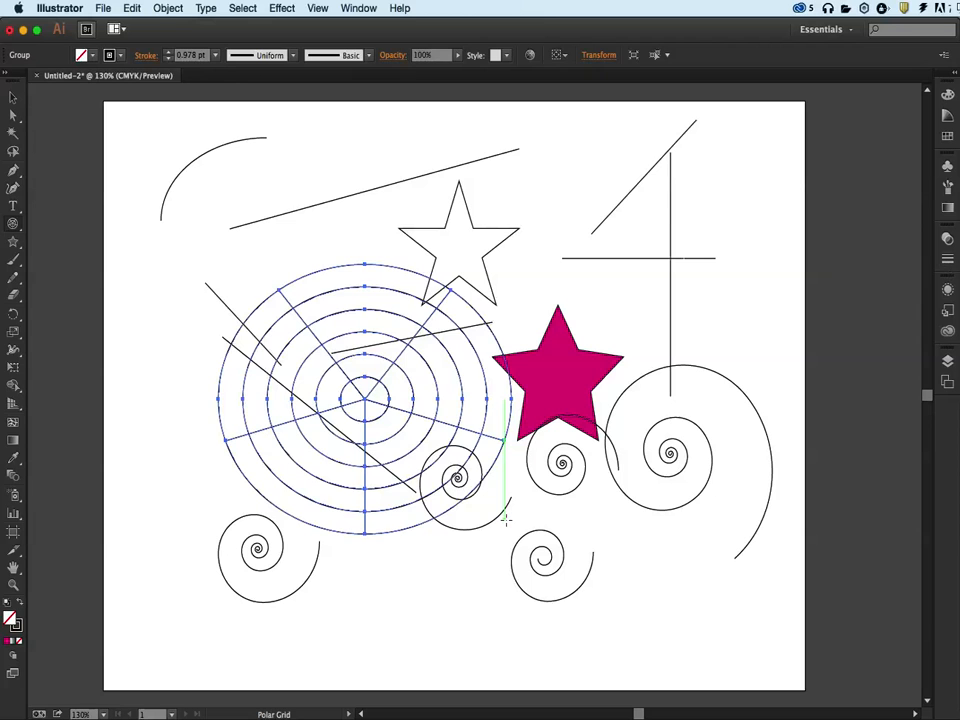
key("ctrl+z")
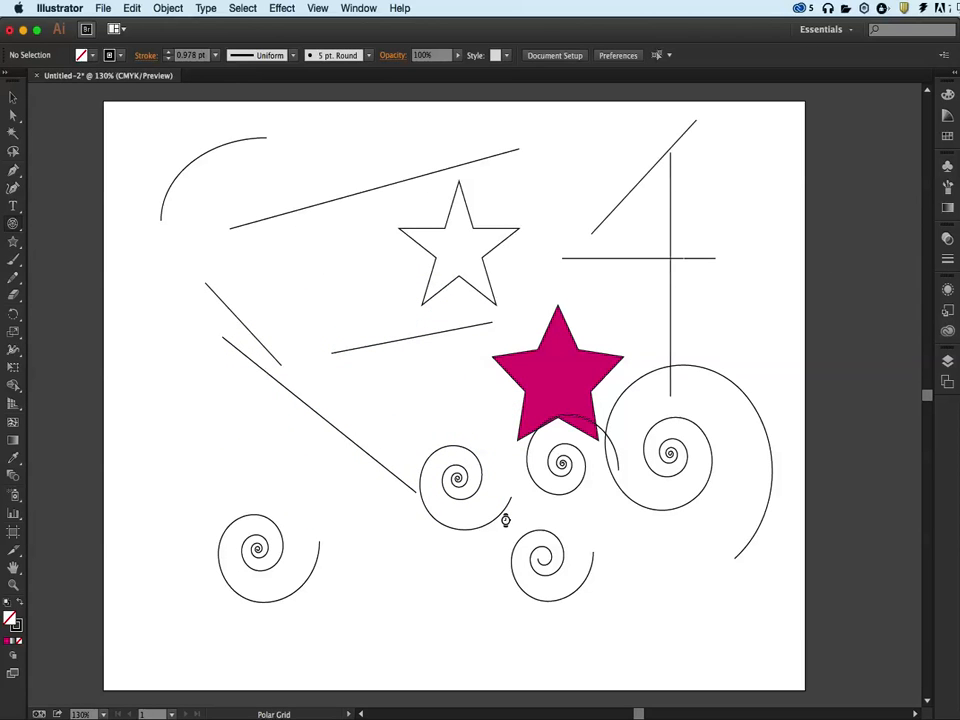
Select everything on the artboard and delete it.
key("ctrl+a")
key("Delete")
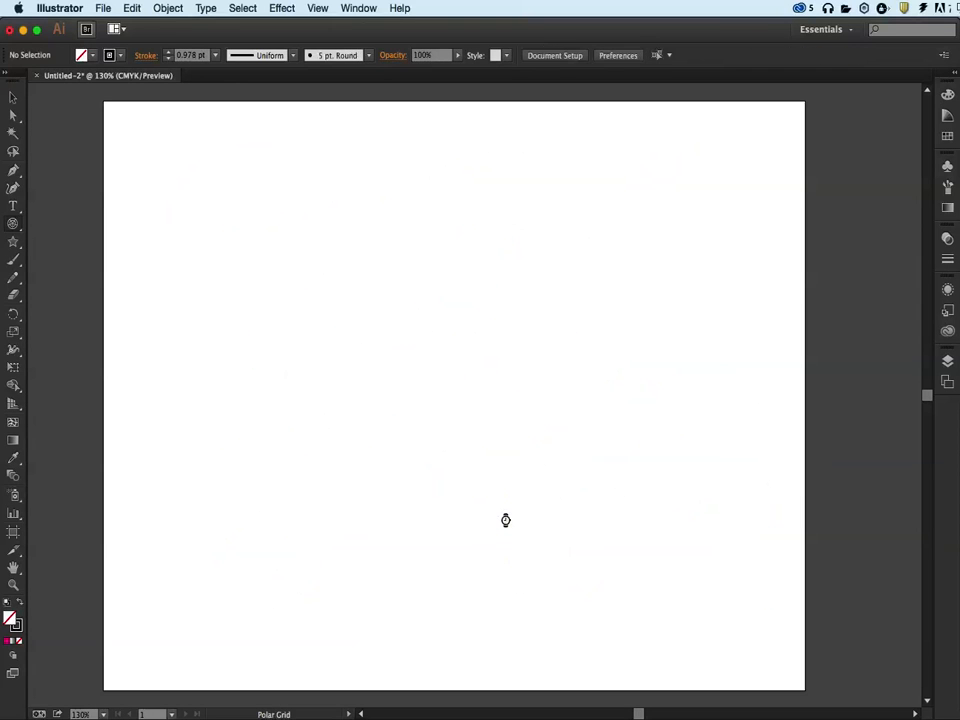
Draw a lens flare in the upper left part of the artboard with the Flare tool.
left_click_drag(13, 241, 79, 338)
left_click_drag(350, 297, 484, 341)
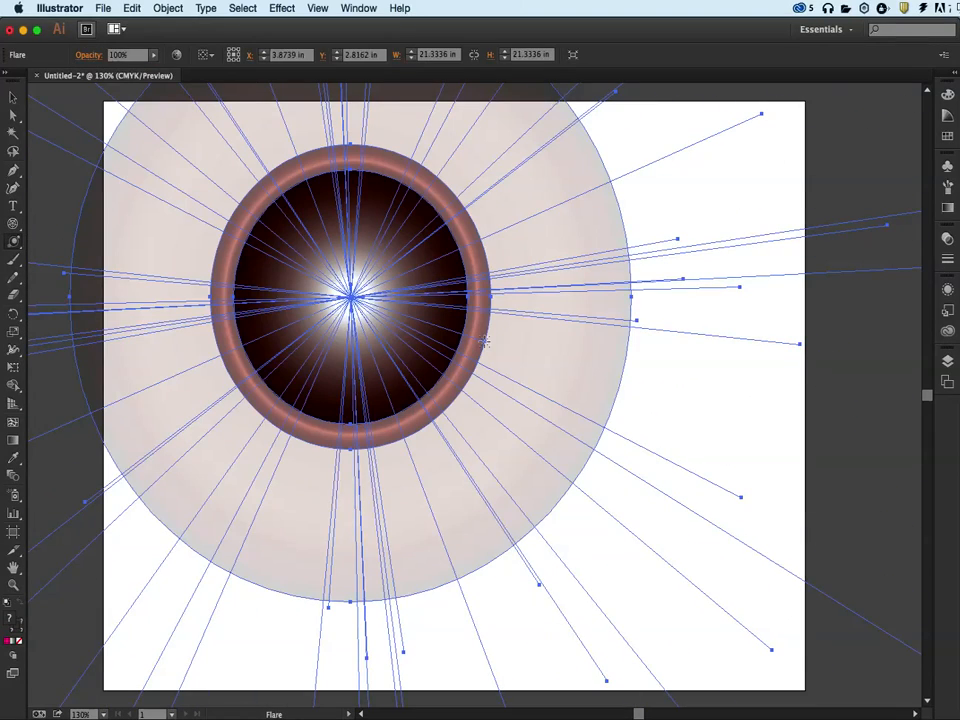